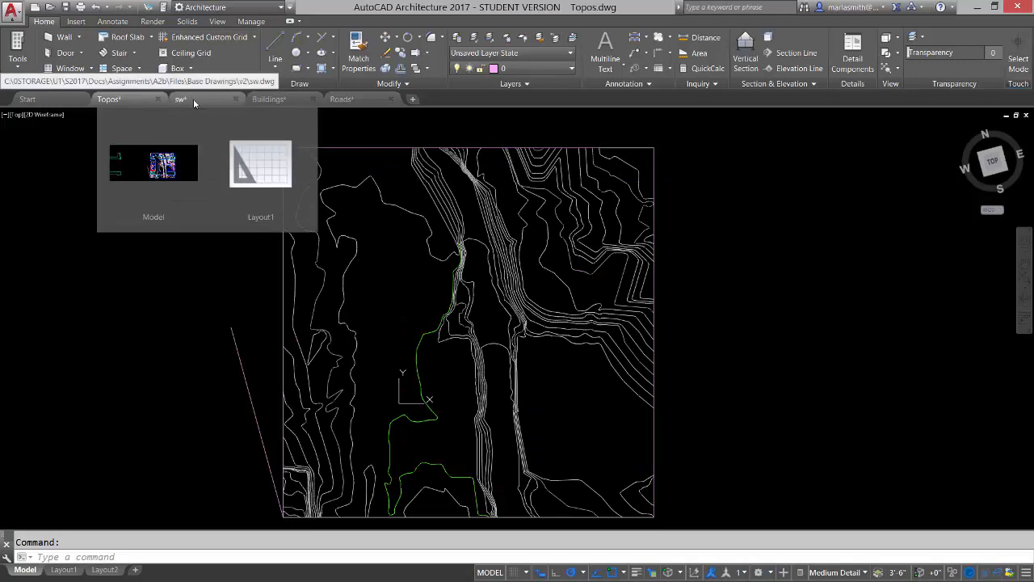
Step: Review the sw, Buildings and Roads base drawings and switch to the Site floor plan in Revit
left_click(193, 101)
left_click(265, 99)
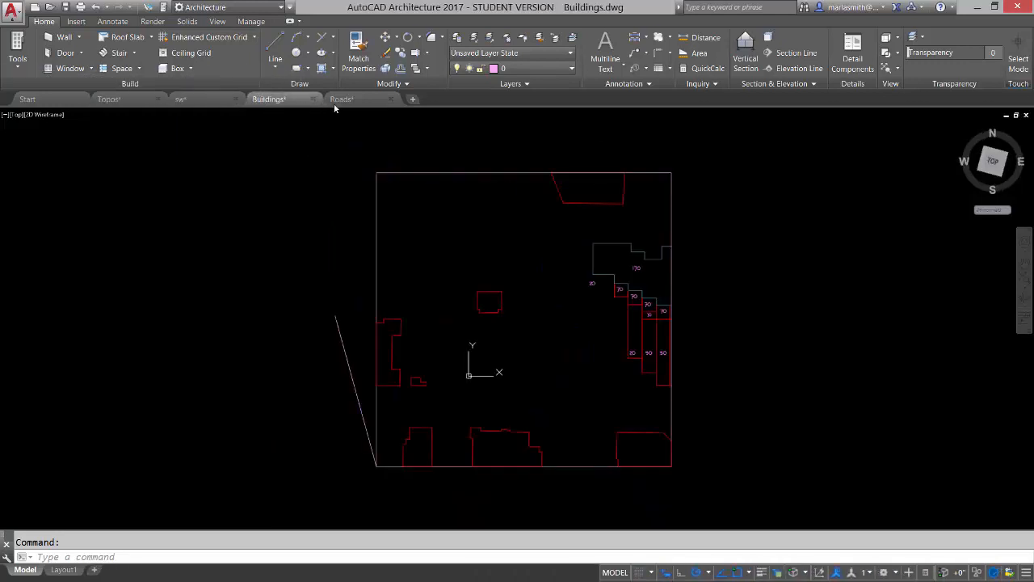
left_click(346, 100)
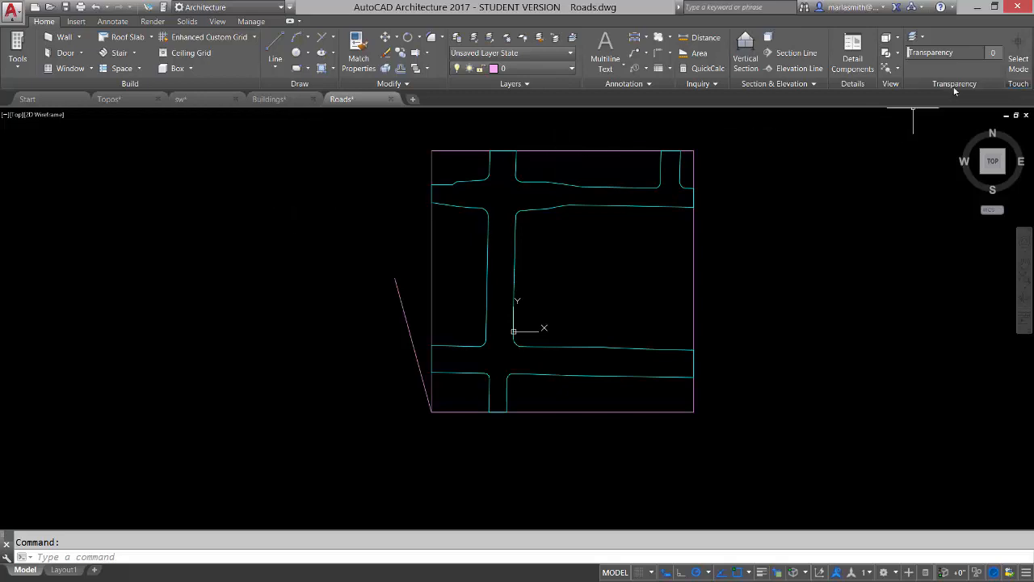
left_click(978, 8)
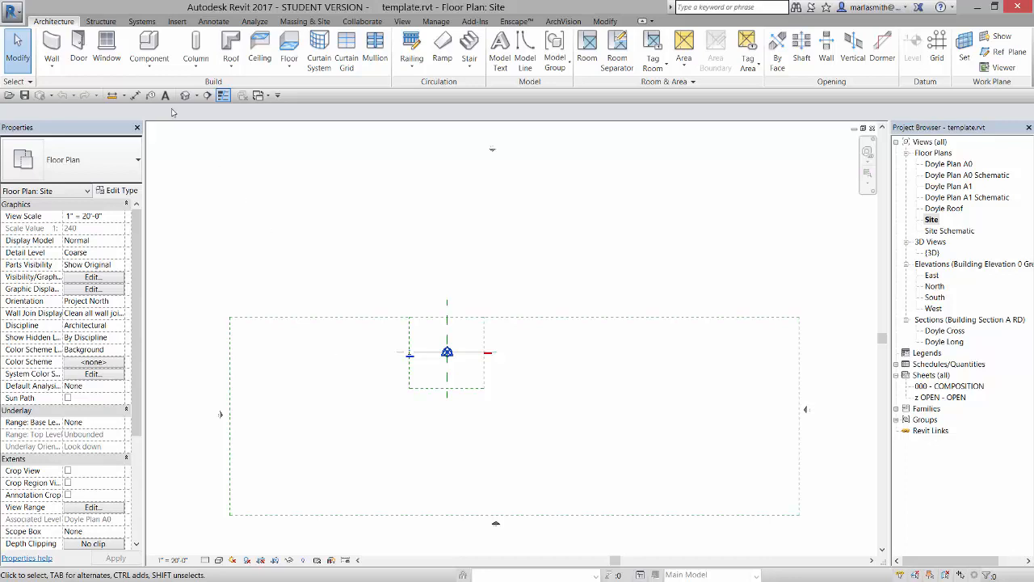
Step: Link Buildings.dwg into the Site plan with Auto - Center to Center positioning, placed at Doyle Plan A0
left_click(177, 21)
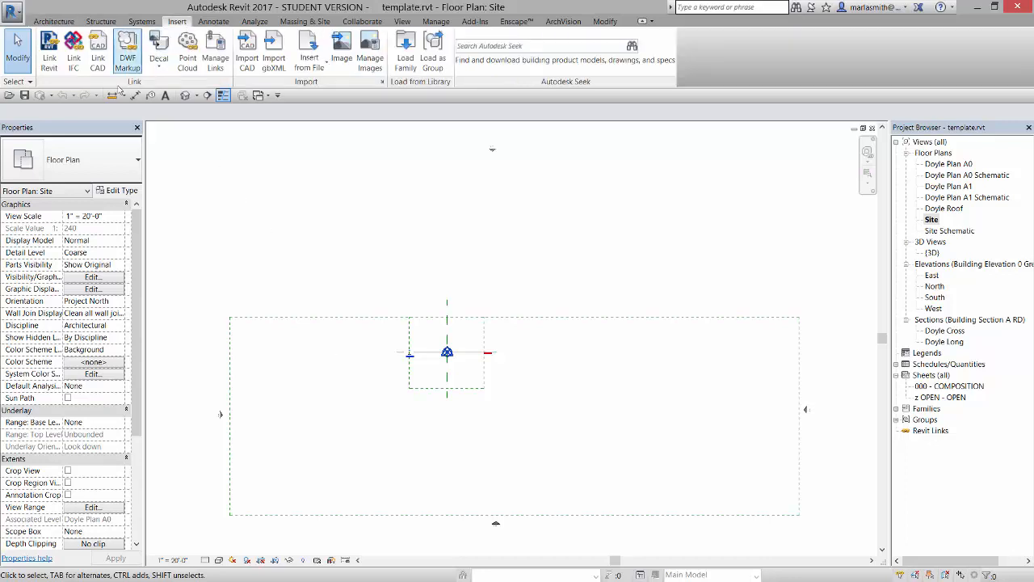
left_click(98, 55)
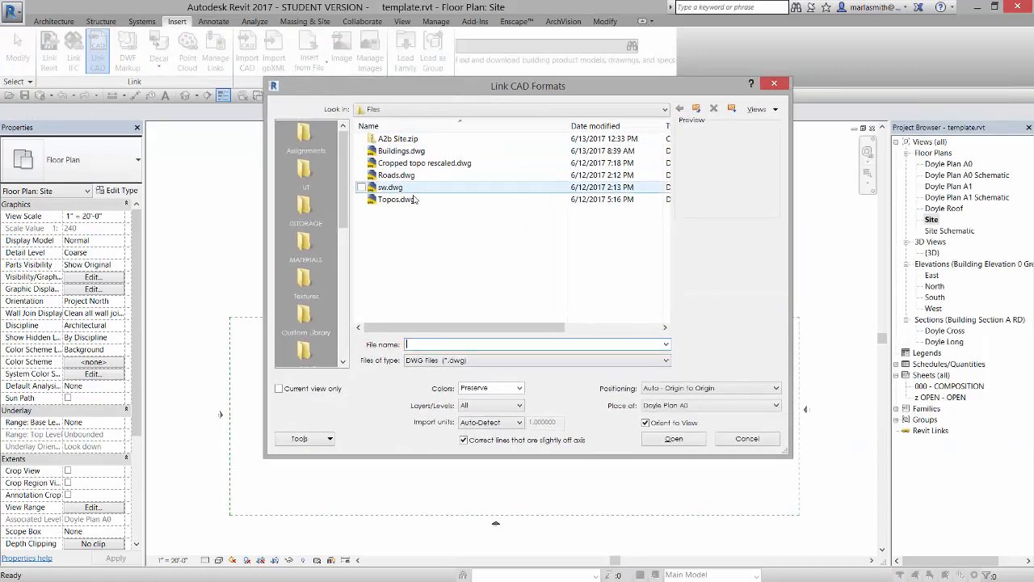
left_click(400, 151)
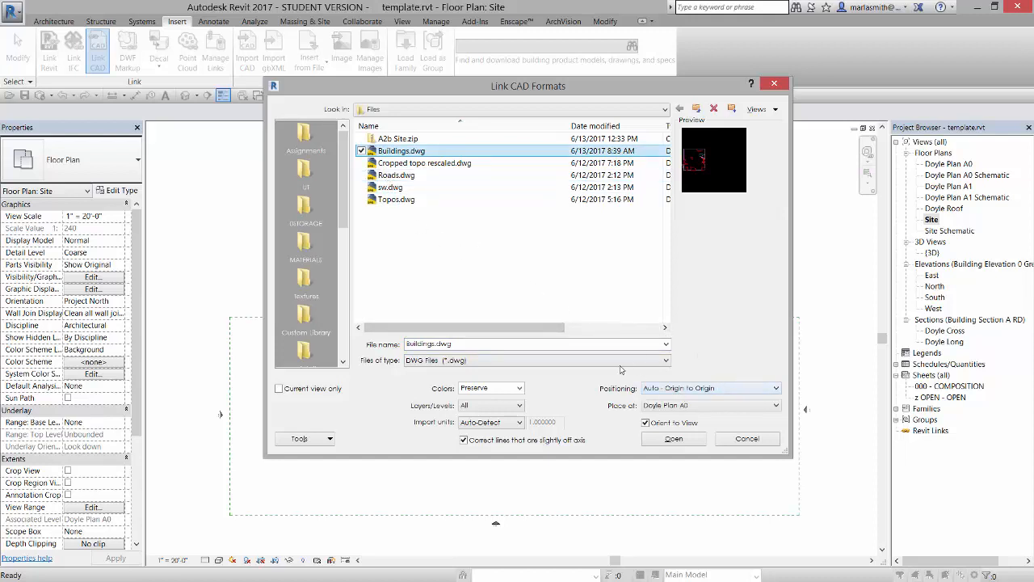
left_click(723, 391)
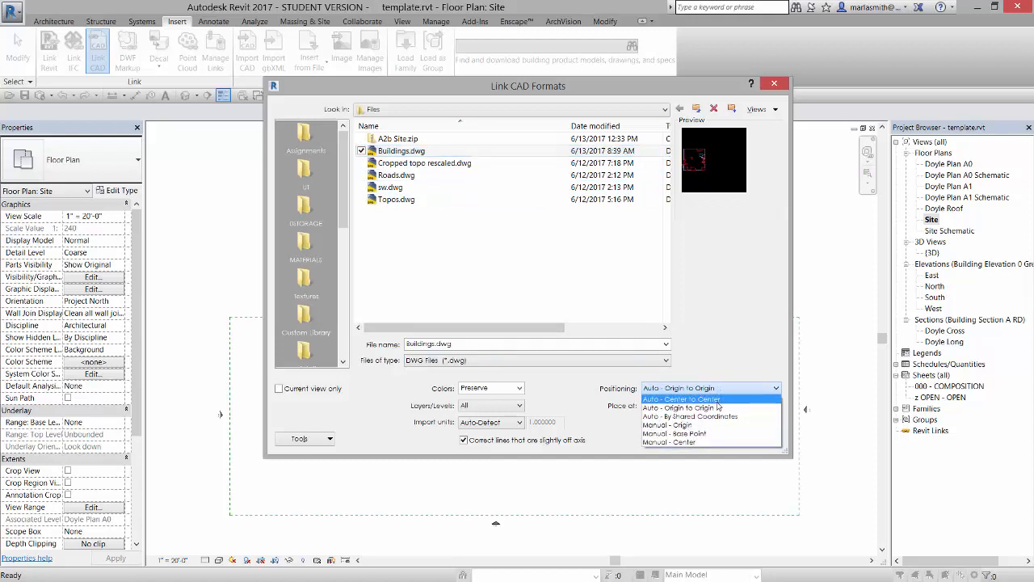
left_click(717, 402)
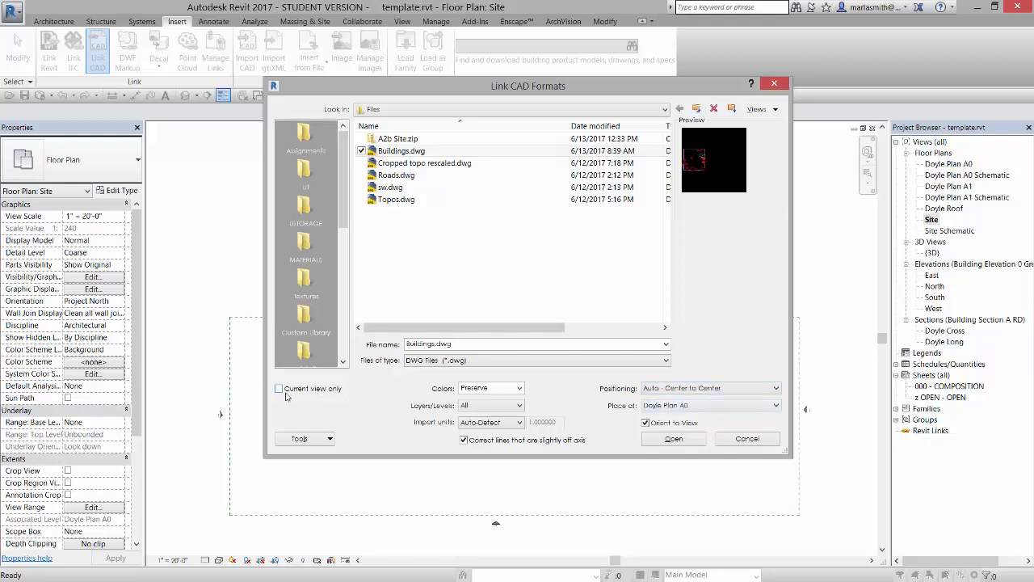
left_click(676, 440)
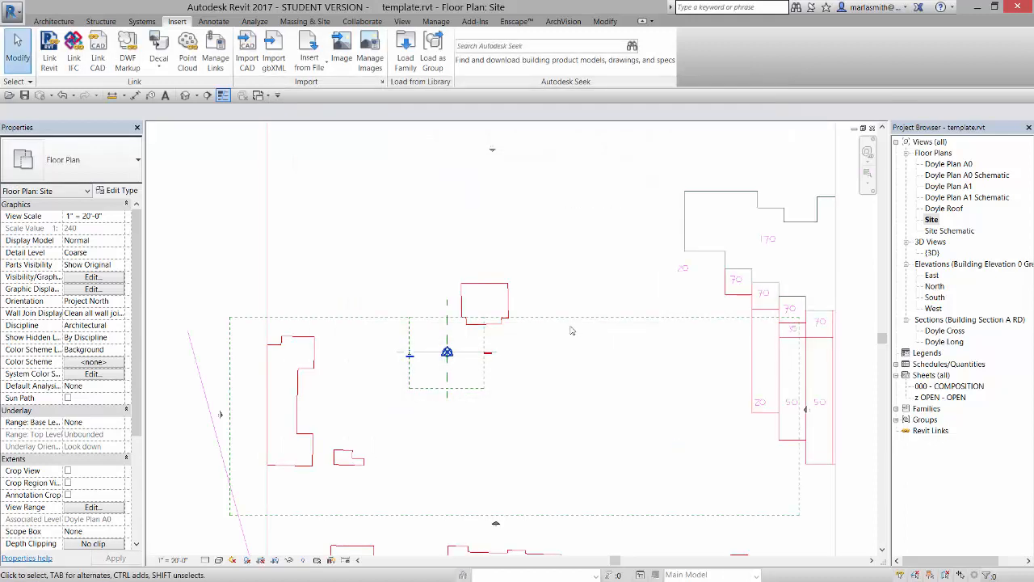
Step: Move the linked buildings drawing so the small central building's top-edge midpoint meets the vertical green dashed line
scroll(571, 330, "down", 3)
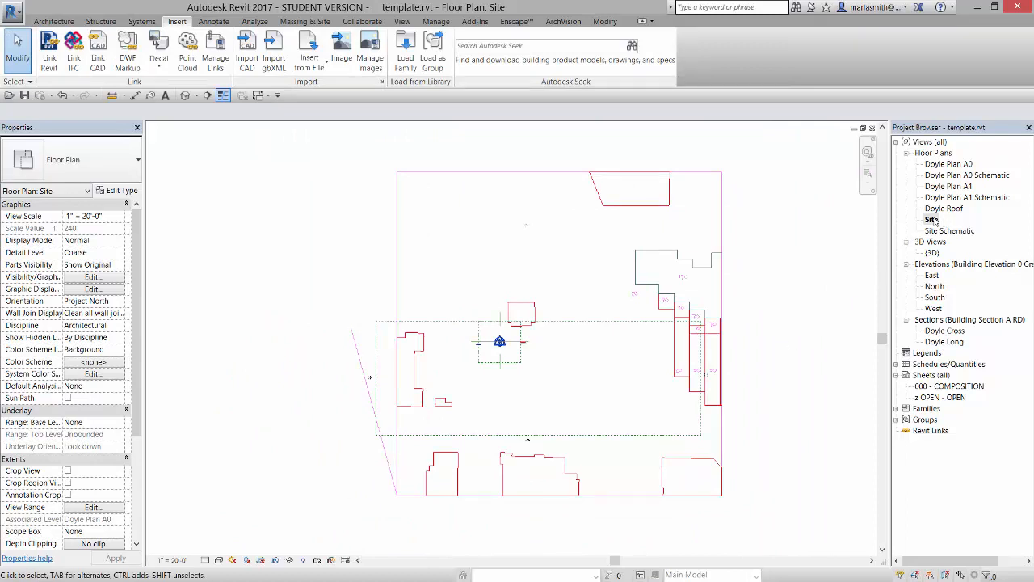
scroll(526, 311, "up", 2)
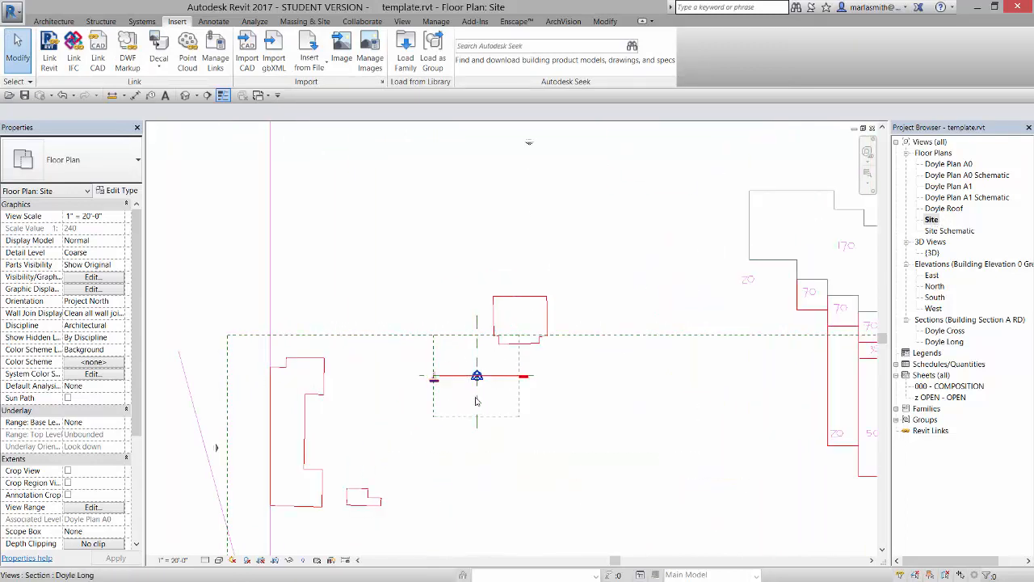
left_click(529, 302)
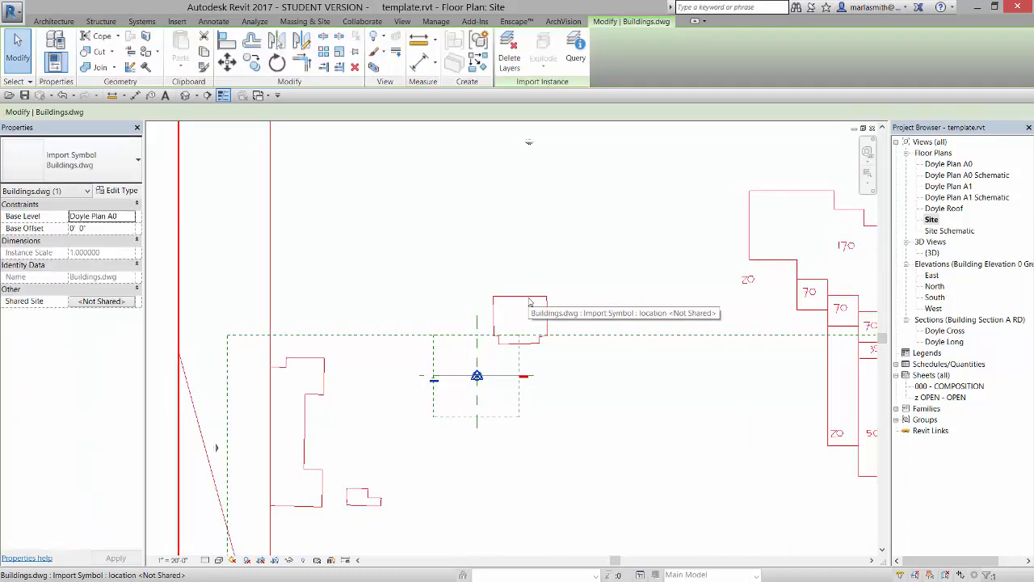
left_click(228, 63)
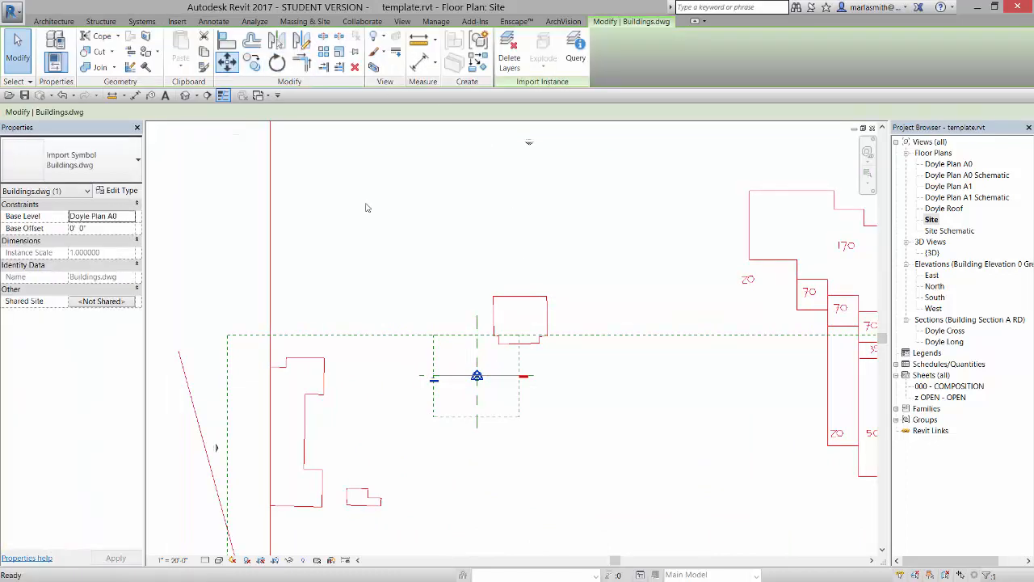
left_click(520, 298)
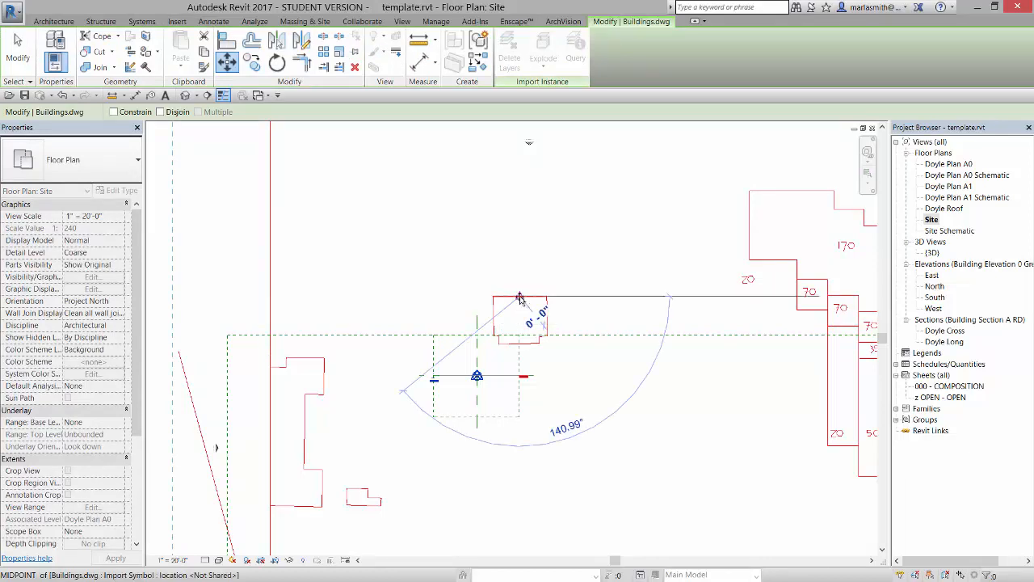
left_click(478, 317)
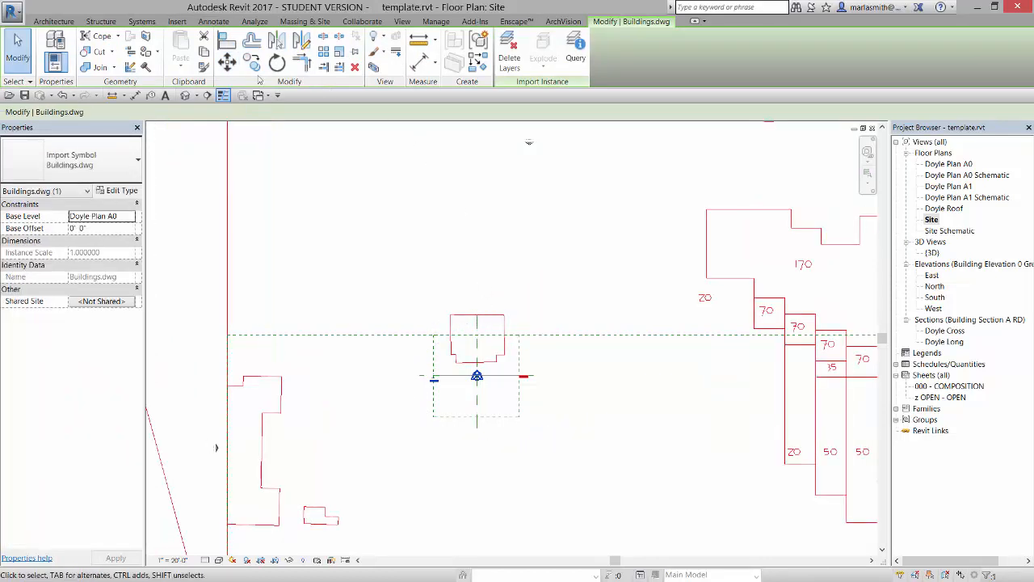
Step: Move the linked buildings drawing down so the central building's side-edge midpoint meets the horizontal Doyle Long section line
left_click(227, 65)
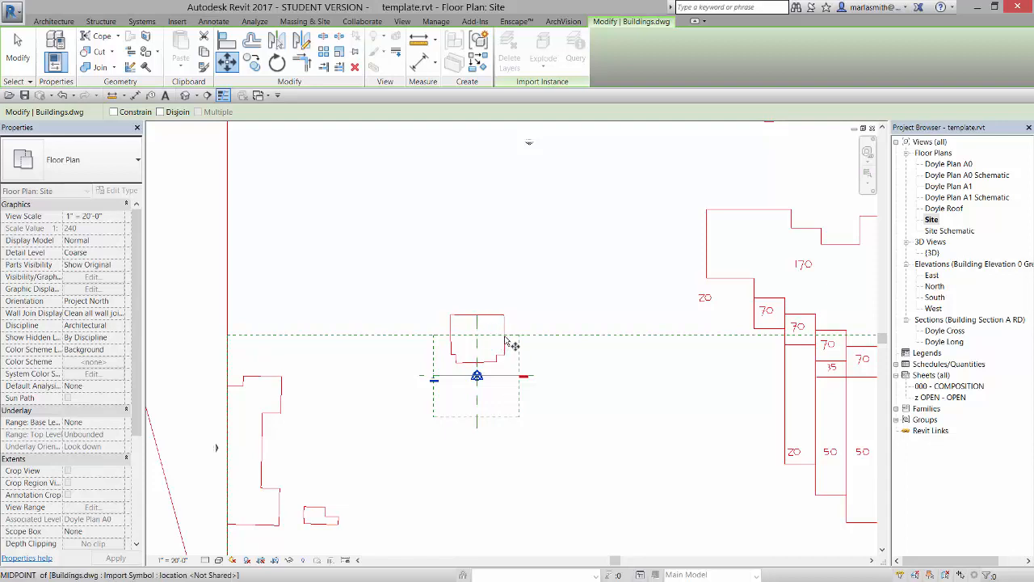
left_click(504, 334)
left_click(505, 375)
left_click(611, 398)
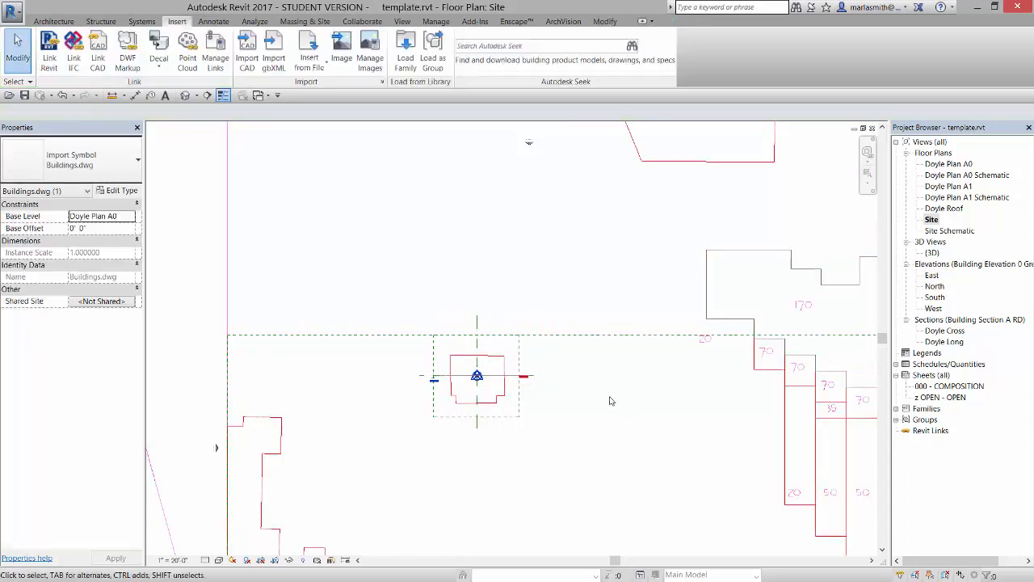
scroll(588, 342, "down", 1)
scroll(589, 344, "down", 1)
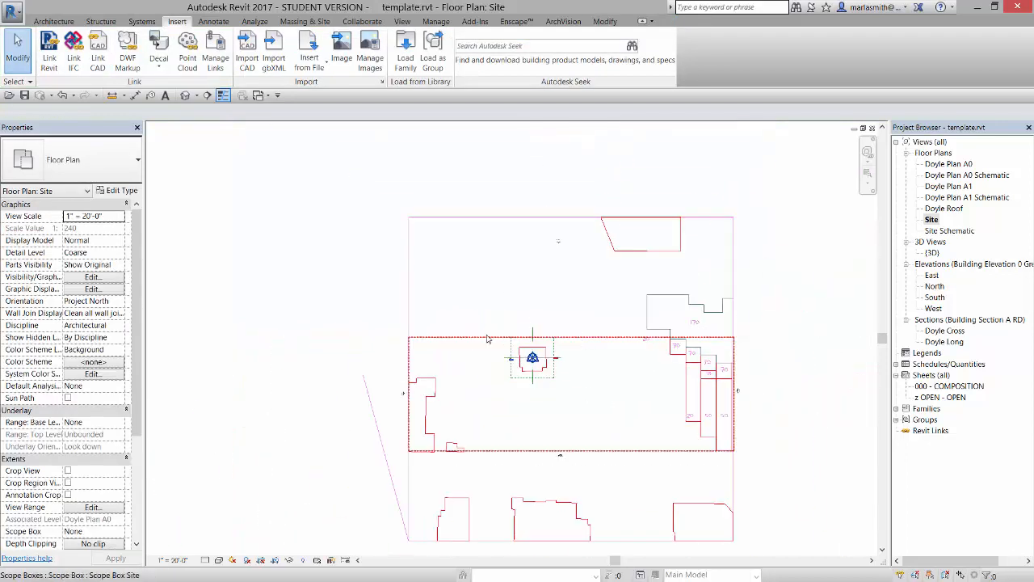
left_click(734, 484)
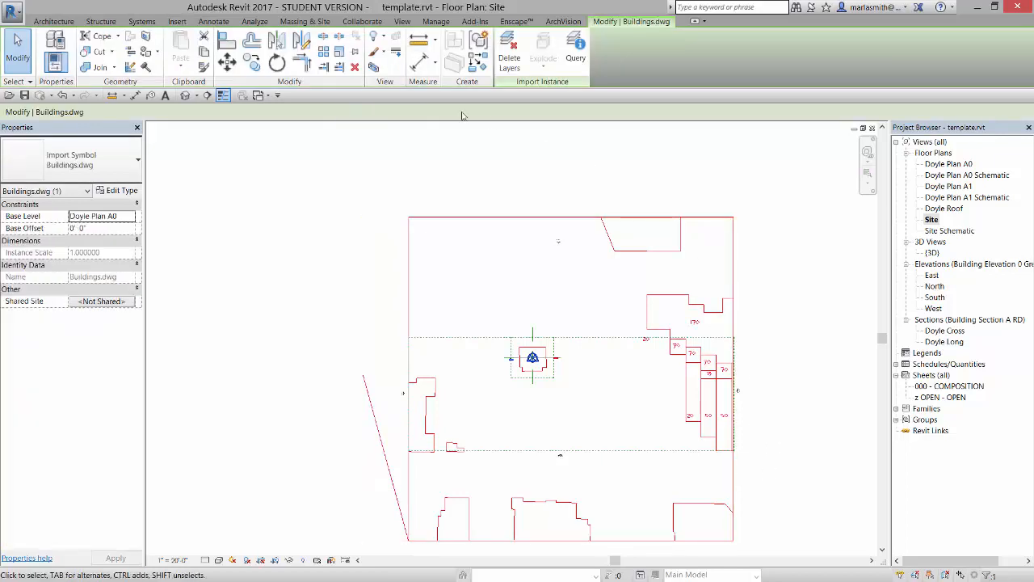
left_click(441, 151)
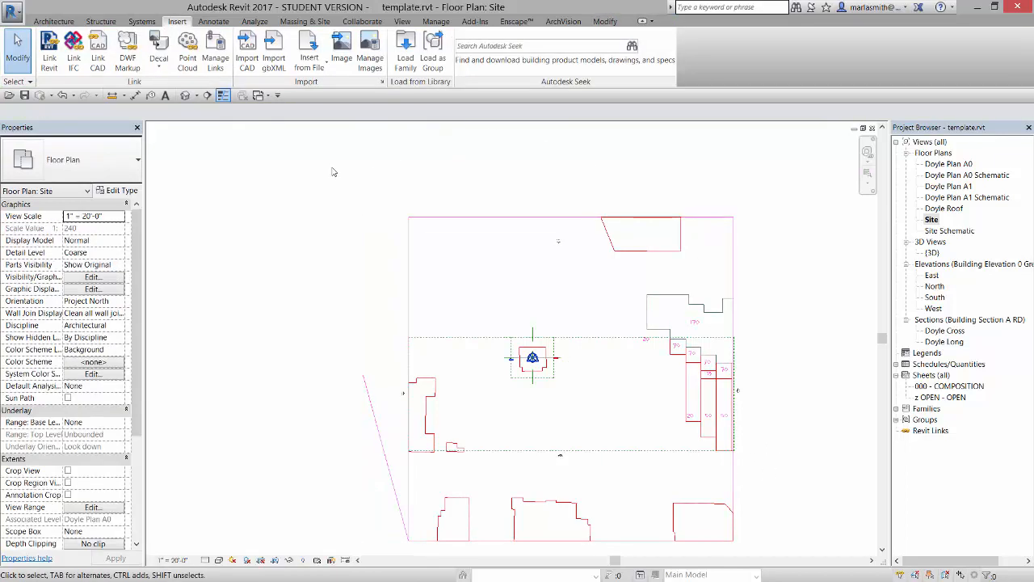
Step: Link Topos.dwg with Auto - Center to Center positioning at Doyle Plan A0 and dismiss the visibility warnings
left_click(99, 61)
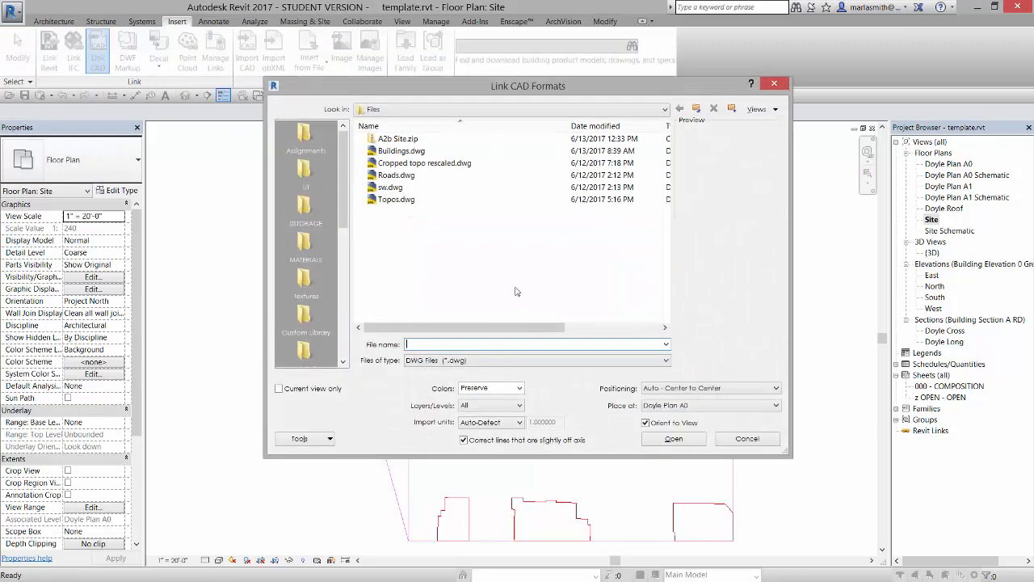
left_click(396, 202)
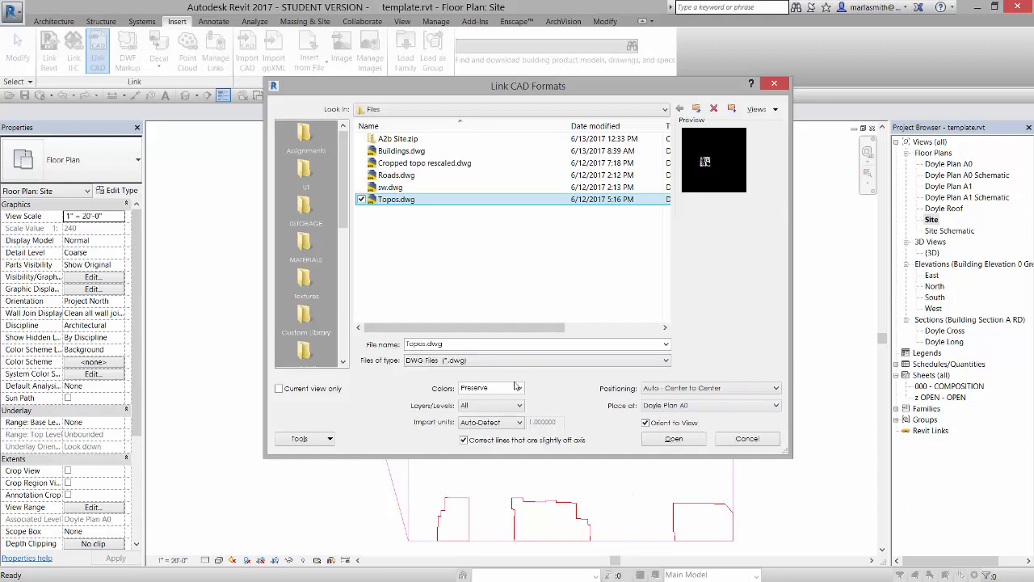
left_click(676, 440)
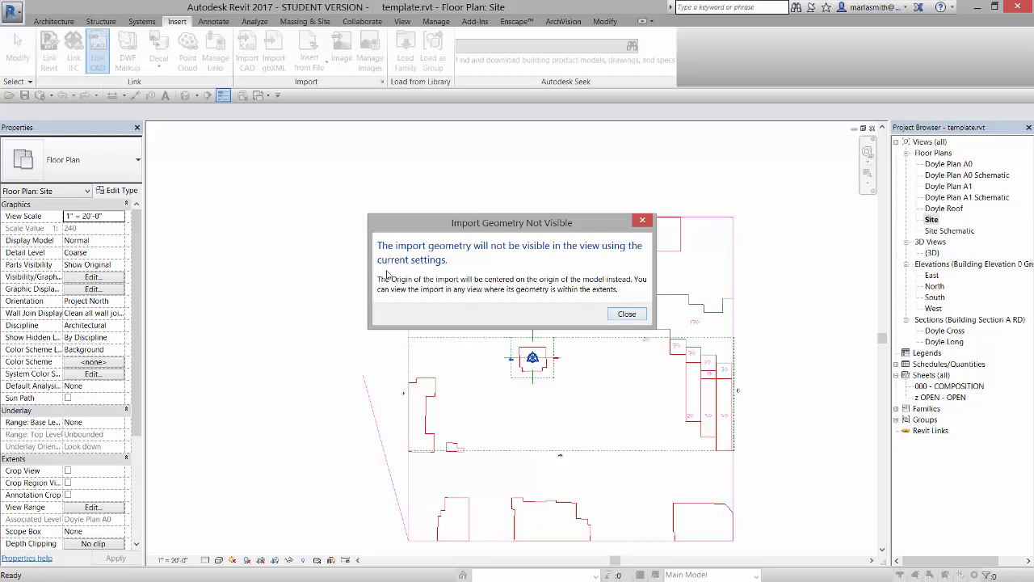
left_click(628, 315)
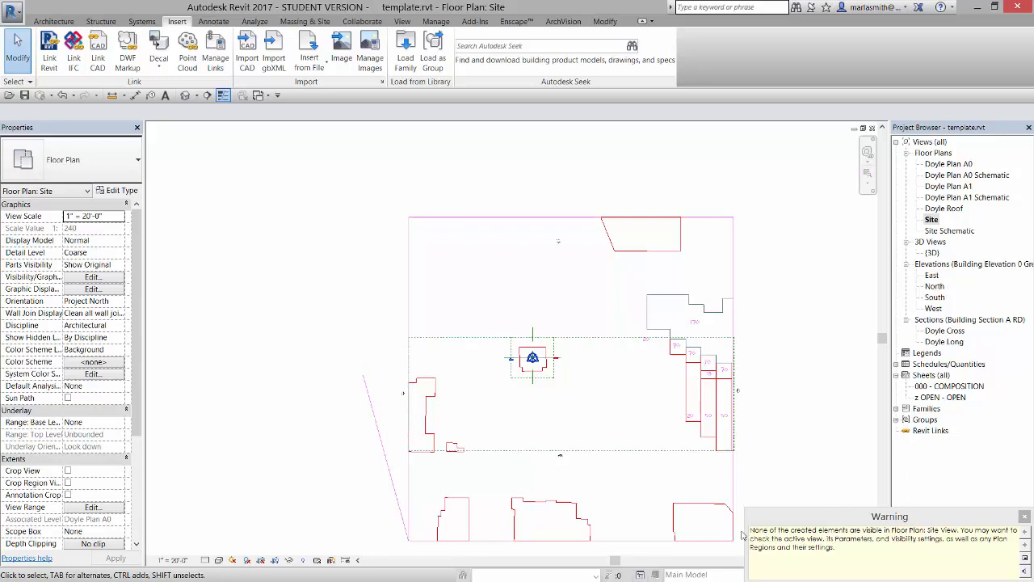
left_click(1024, 517)
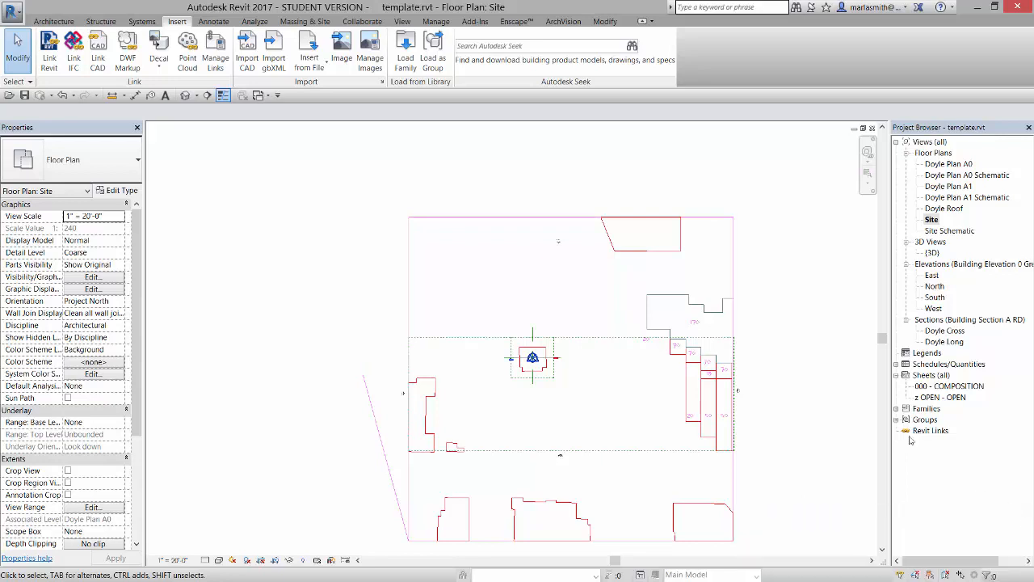
Step: Open the default 3D view and examine the height of the linked contours relative to the buildings drawing
left_click(185, 94)
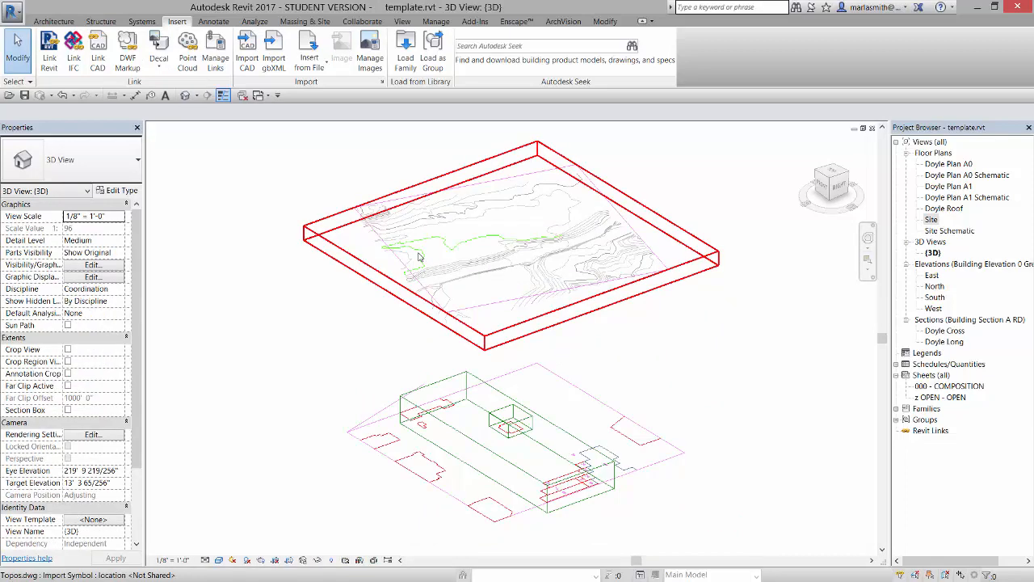
scroll(419, 257, "up", 4)
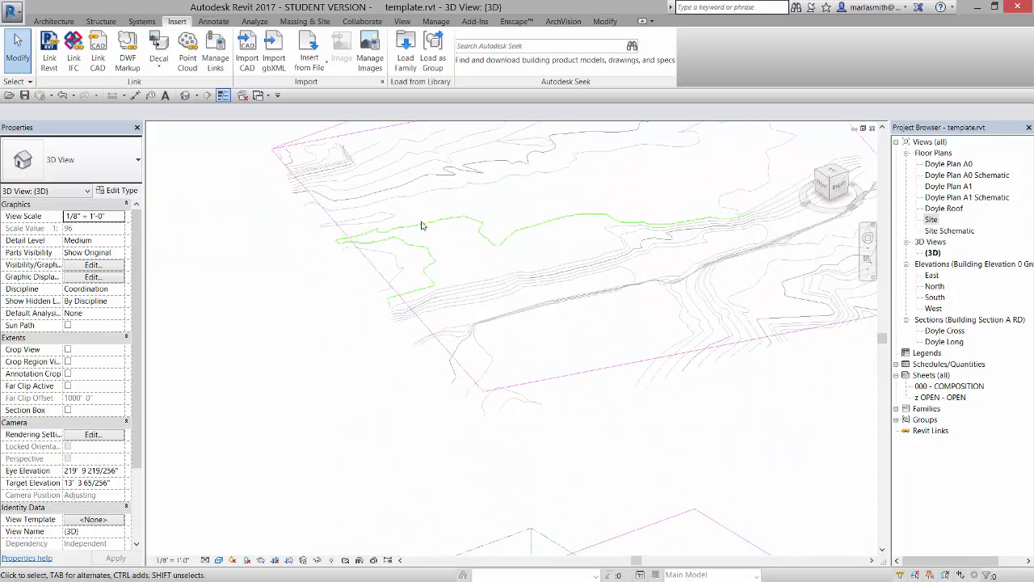
scroll(556, 217, "down", 2)
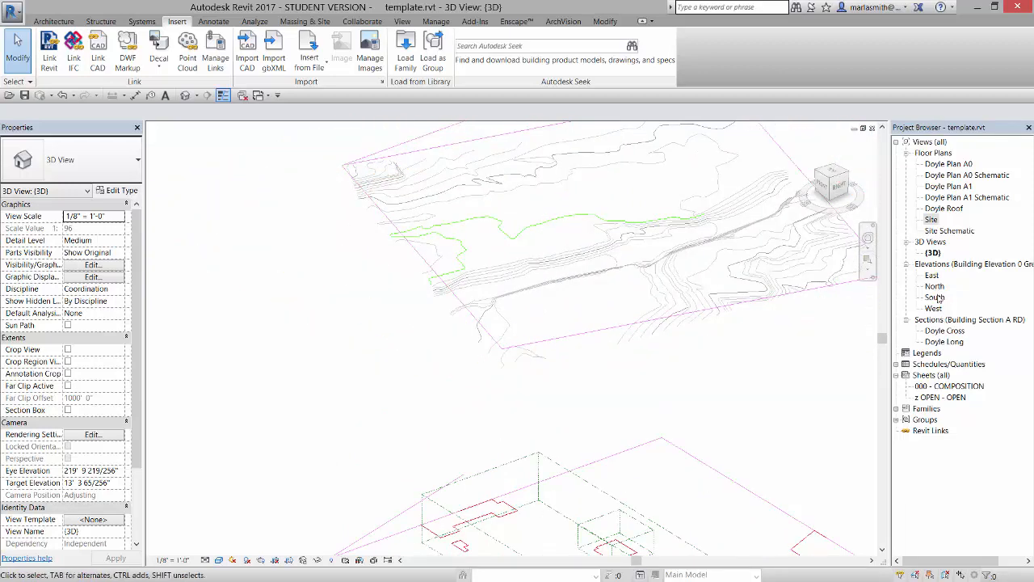
Step: In the South elevation, move the linked Topos drawing down 476' so its green contour meets the Doyle Plan A0 level
double_click(935, 297)
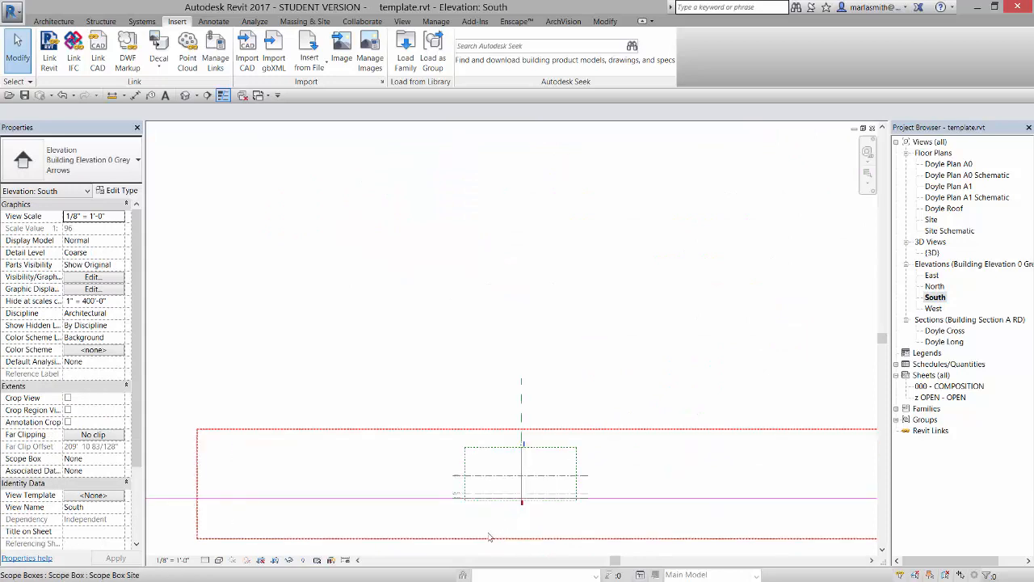
scroll(477, 550, "up", 5)
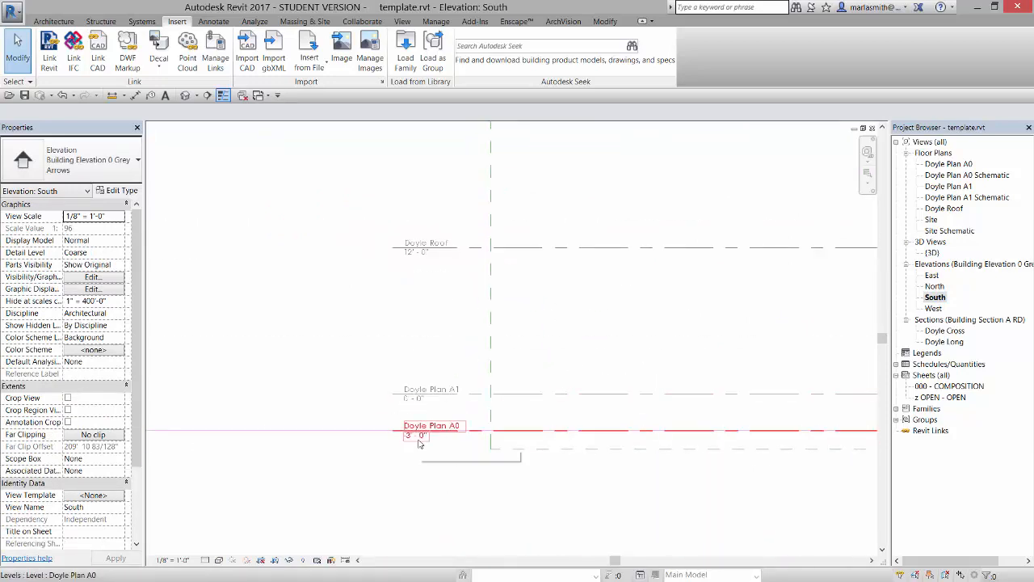
scroll(440, 444, "down", 6)
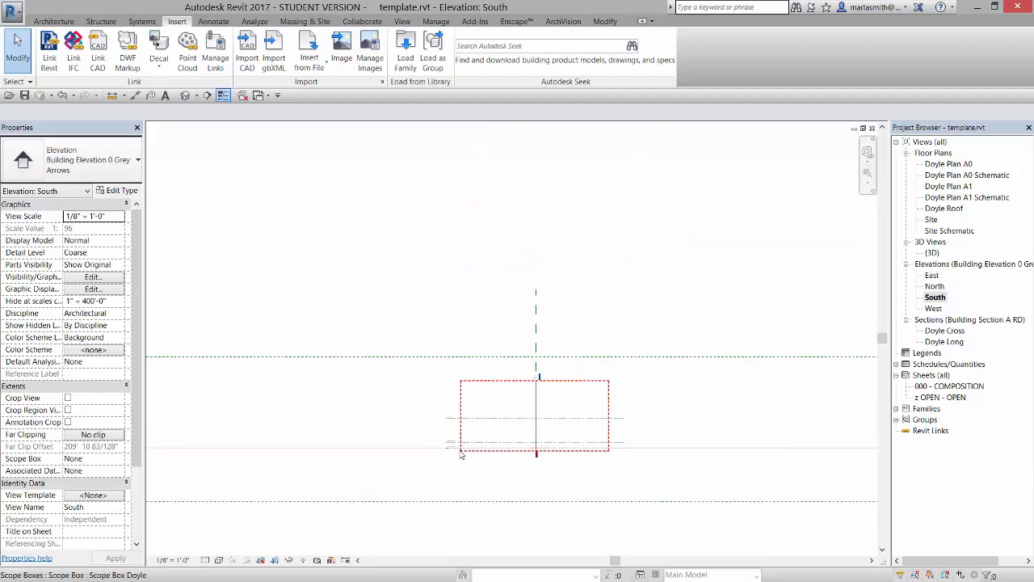
scroll(404, 221, "up", 4)
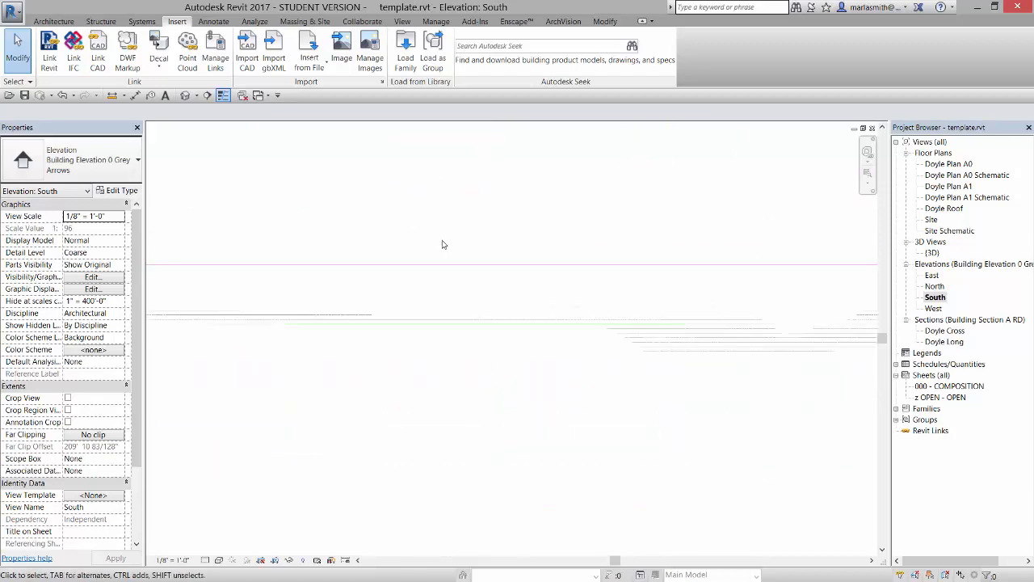
left_click(447, 269)
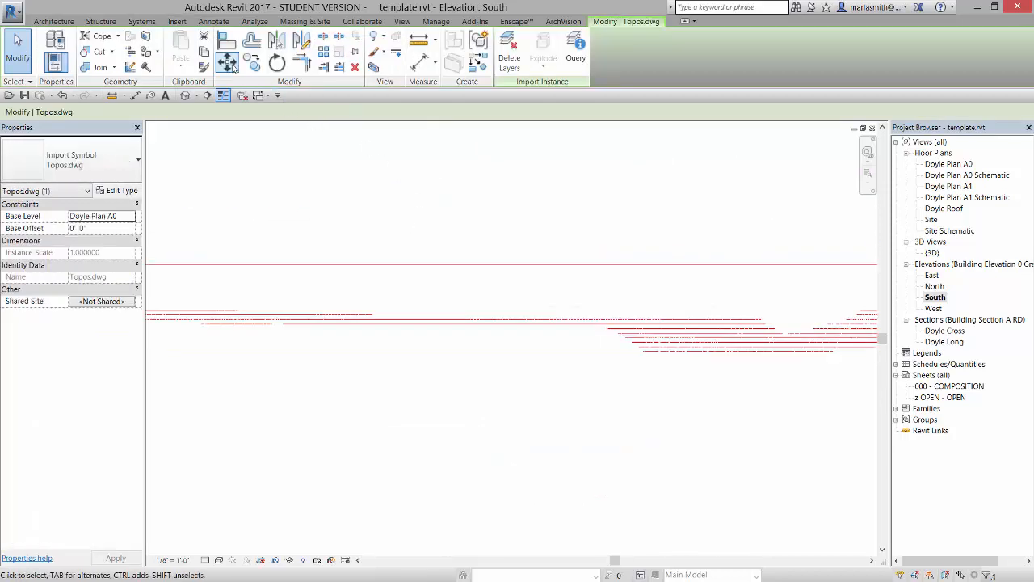
left_click(487, 329)
scroll(482, 177, "down", 4)
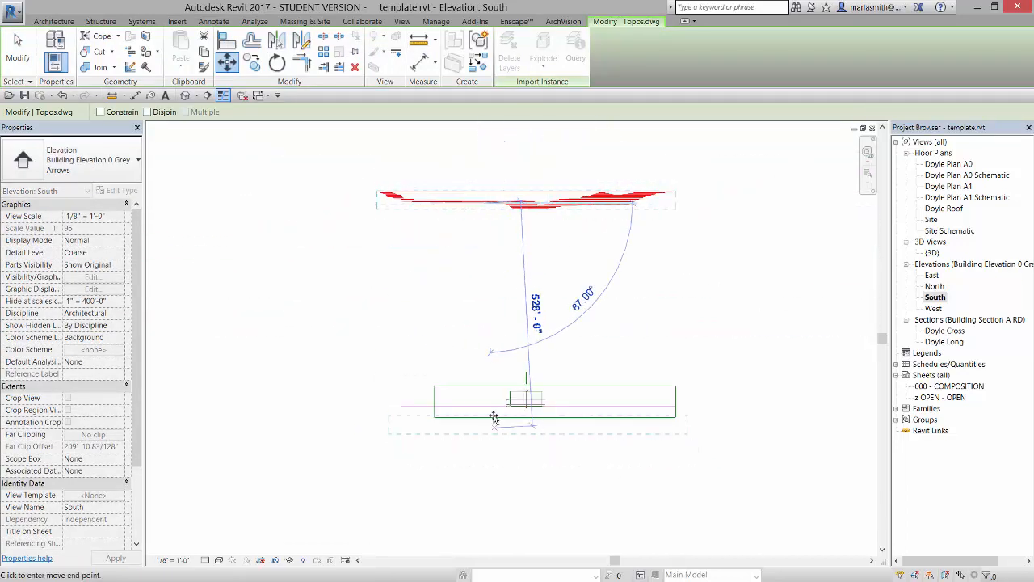
scroll(508, 404, "up", 5)
scroll(510, 376, "up", 1)
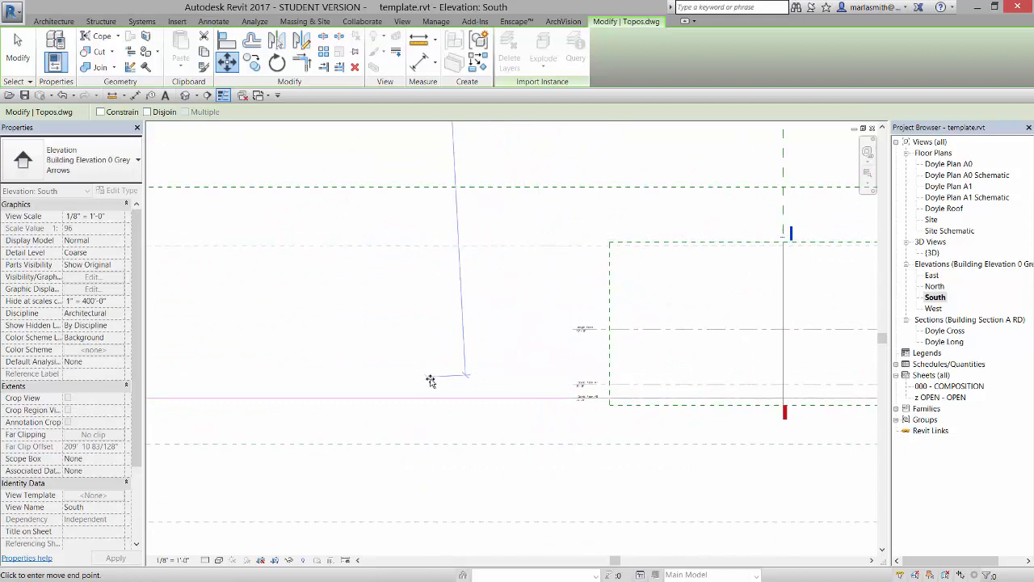
left_click(316, 397)
scroll(466, 414, "down", 4)
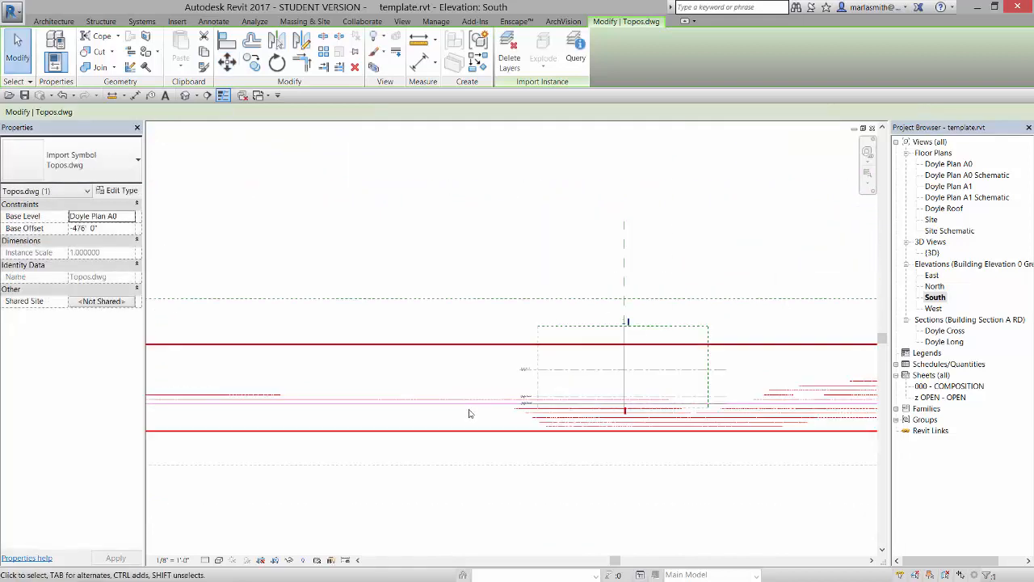
left_click(519, 273)
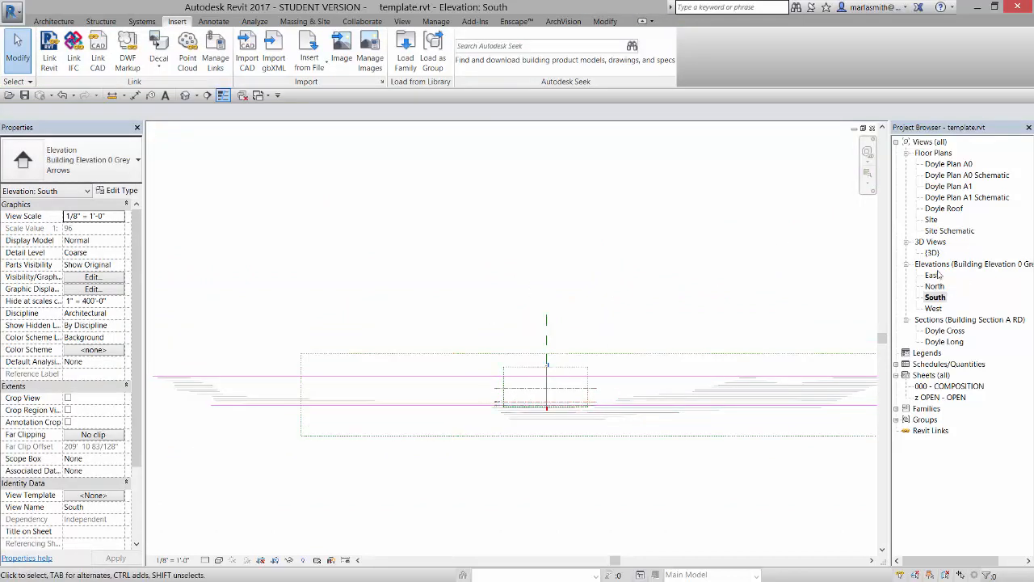
Step: In the Site plan, move the linked Topos drawing so its lower-left border corner meets the Buildings drawing's lower-left corner, using an endpoint snap
double_click(935, 221)
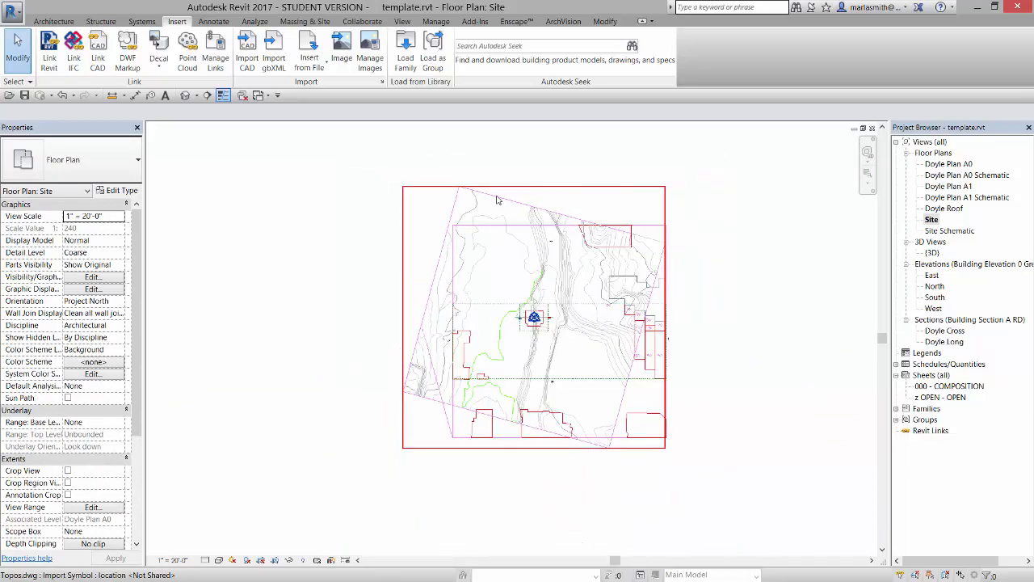
left_click(497, 200)
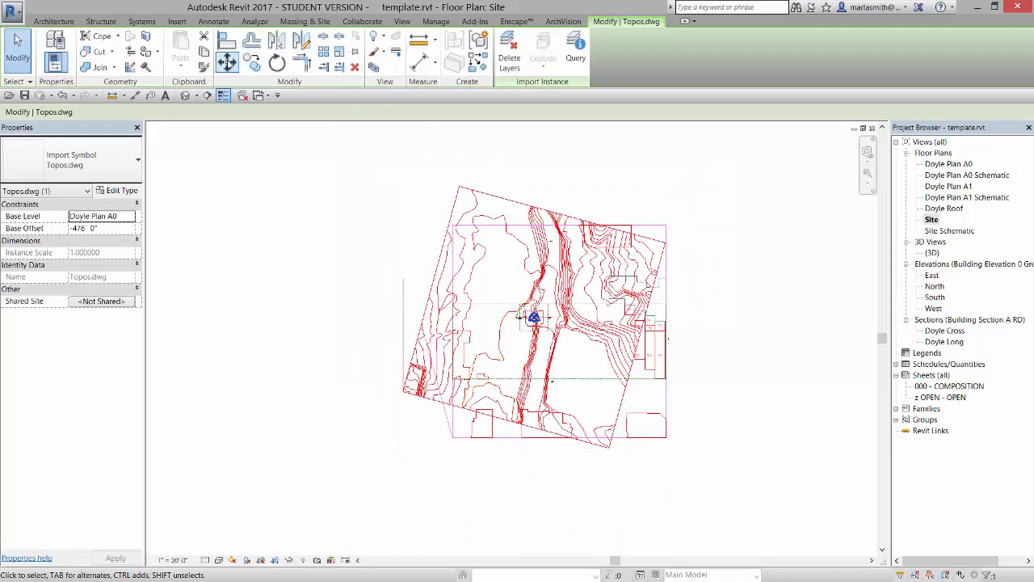
left_click(227, 61)
scroll(404, 396, "up", 5)
left_click(402, 396)
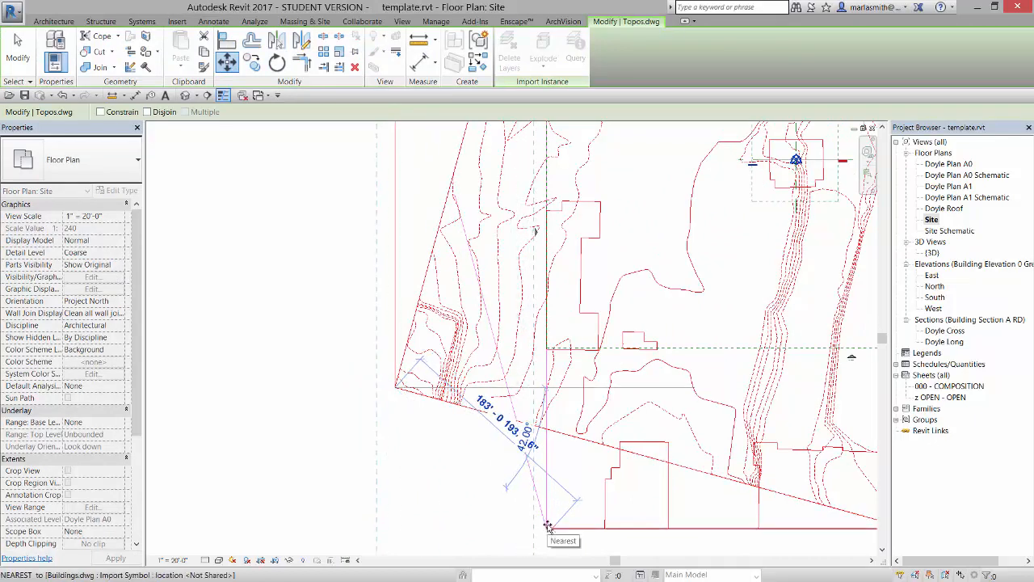
right_click(548, 526)
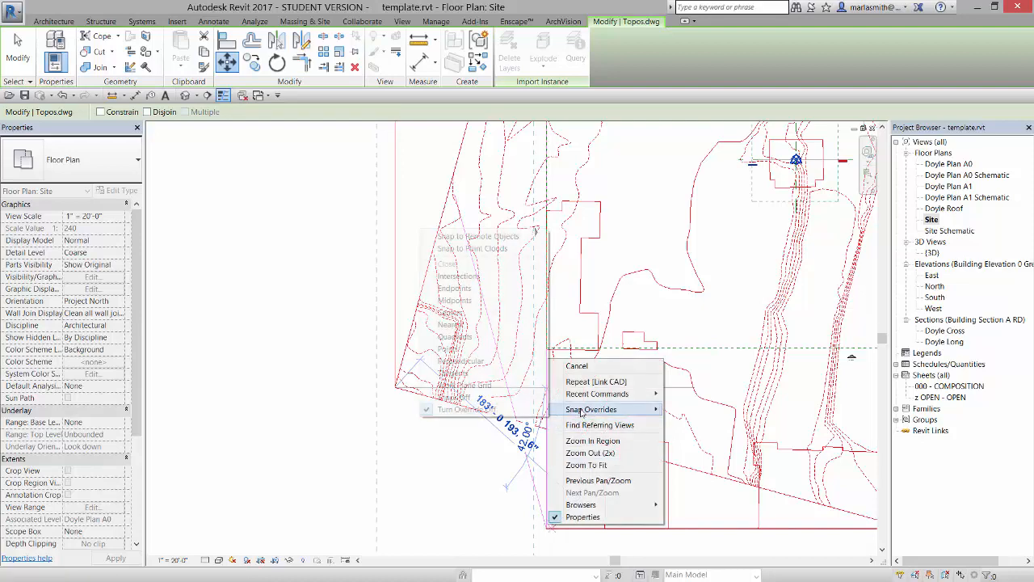
mouse_move(580, 413)
left_click(472, 293)
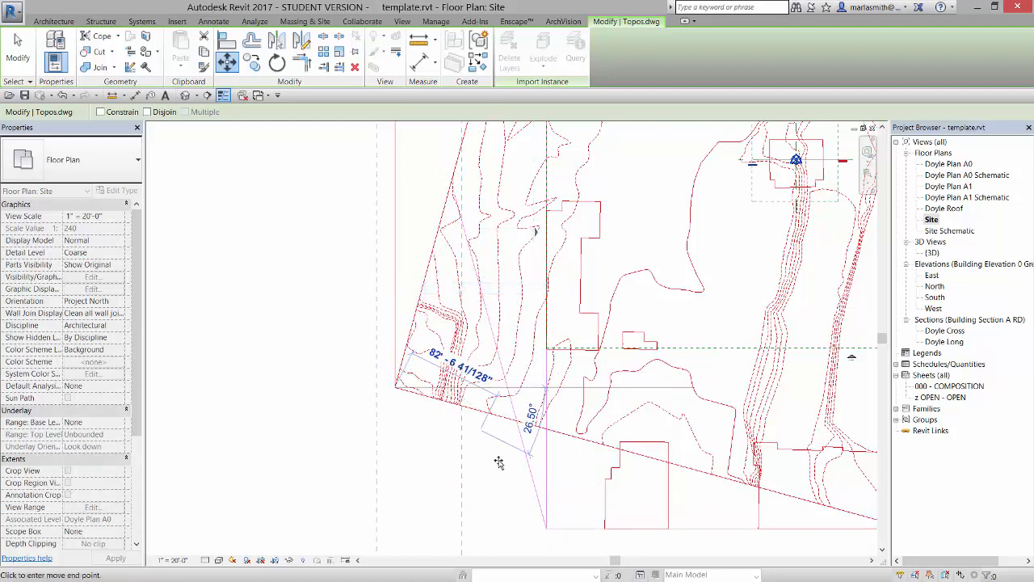
left_click(529, 491)
scroll(529, 491, "down", 3)
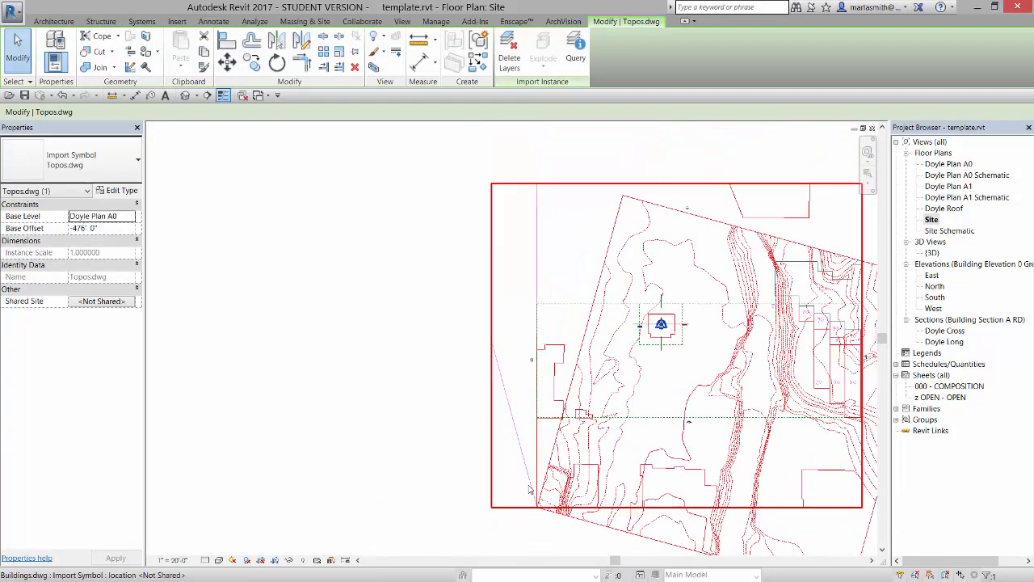
scroll(350, 277, "down", 2)
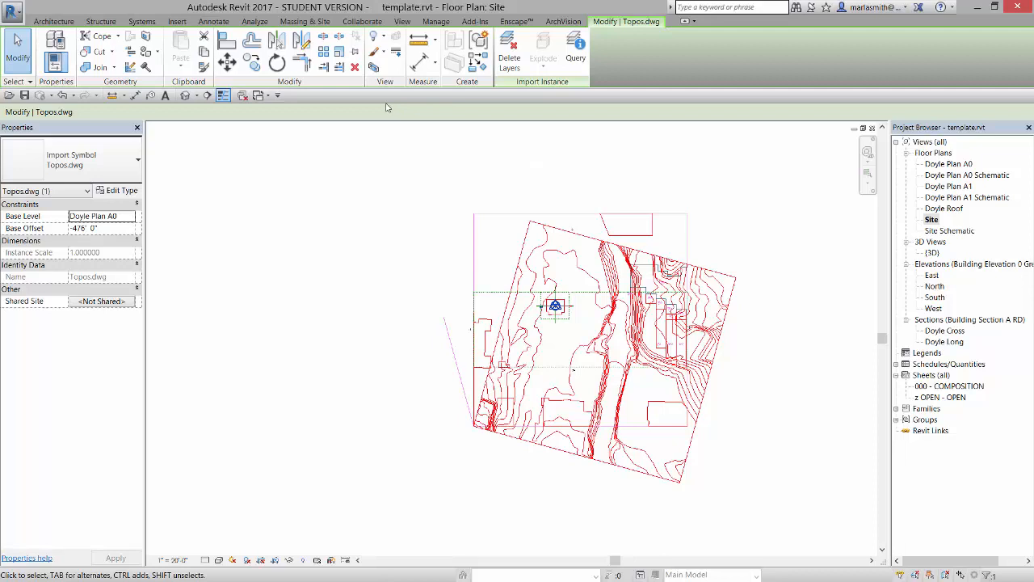
Step: Rotate the linked Topos drawing about the shared lower-left corner until its left border aligns with the Buildings drawing's left border
left_click(276, 64)
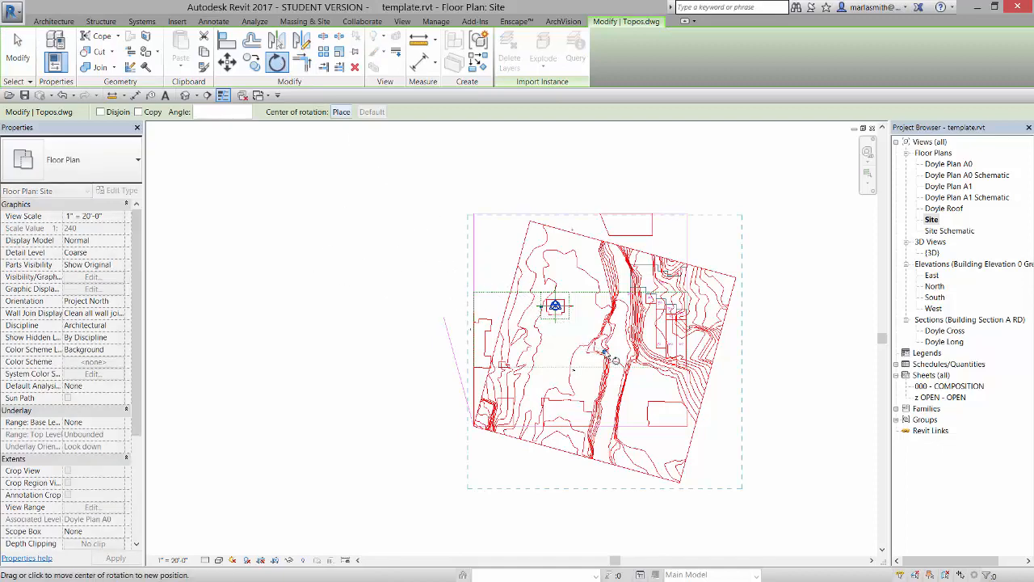
scroll(606, 347, "up", 3)
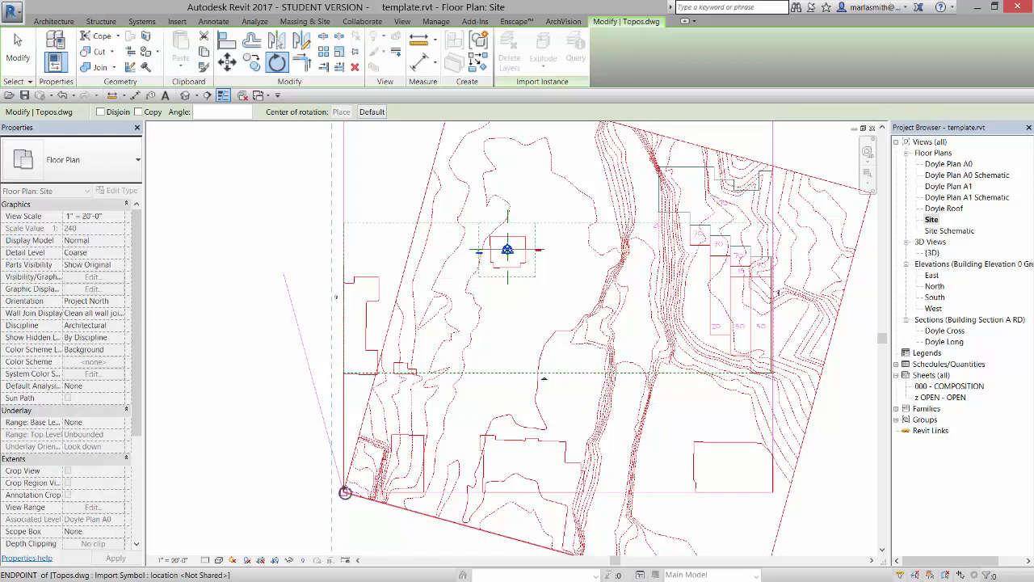
left_click(344, 491)
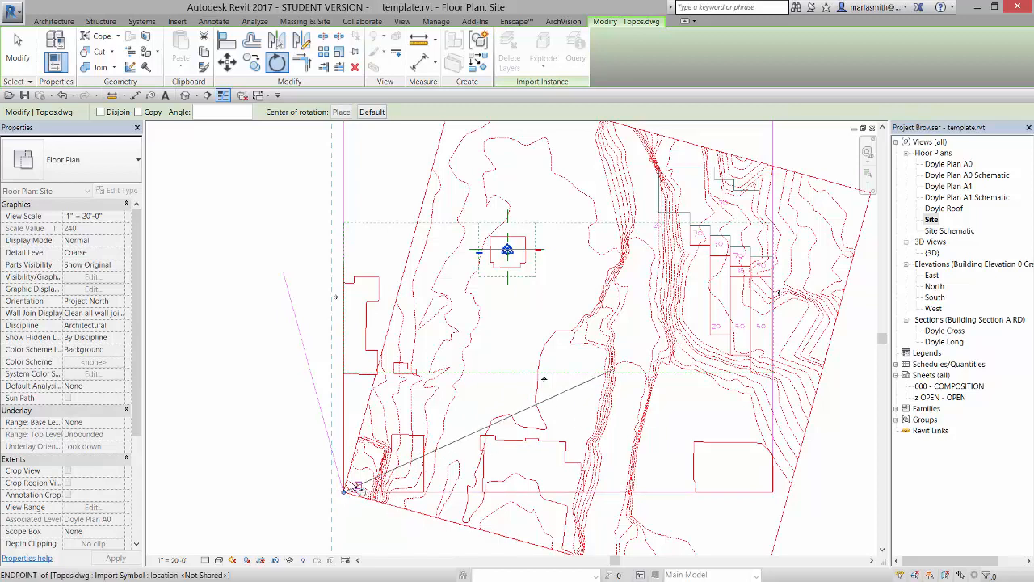
left_click(437, 176)
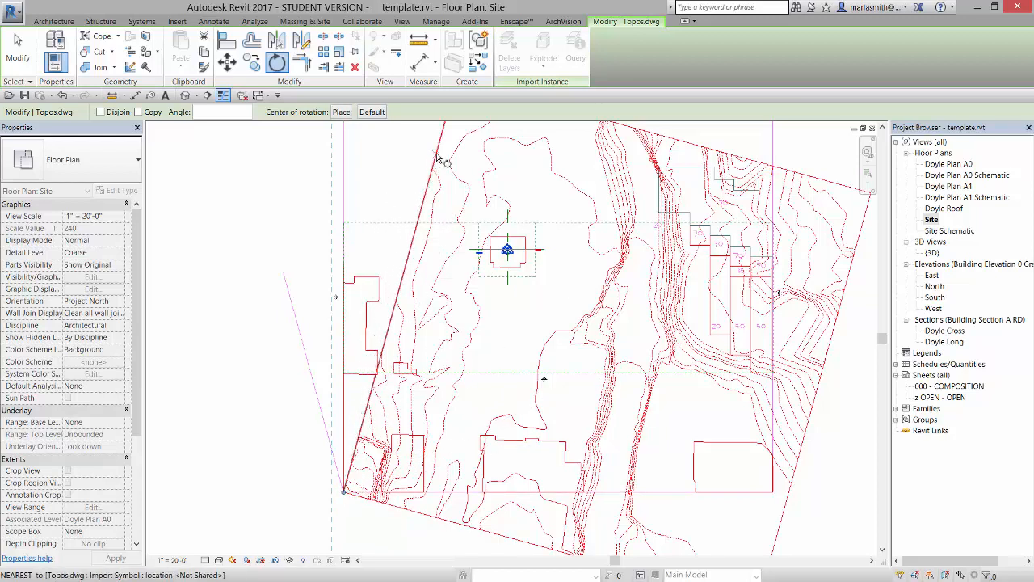
left_click(342, 150)
scroll(513, 345, "down", 3)
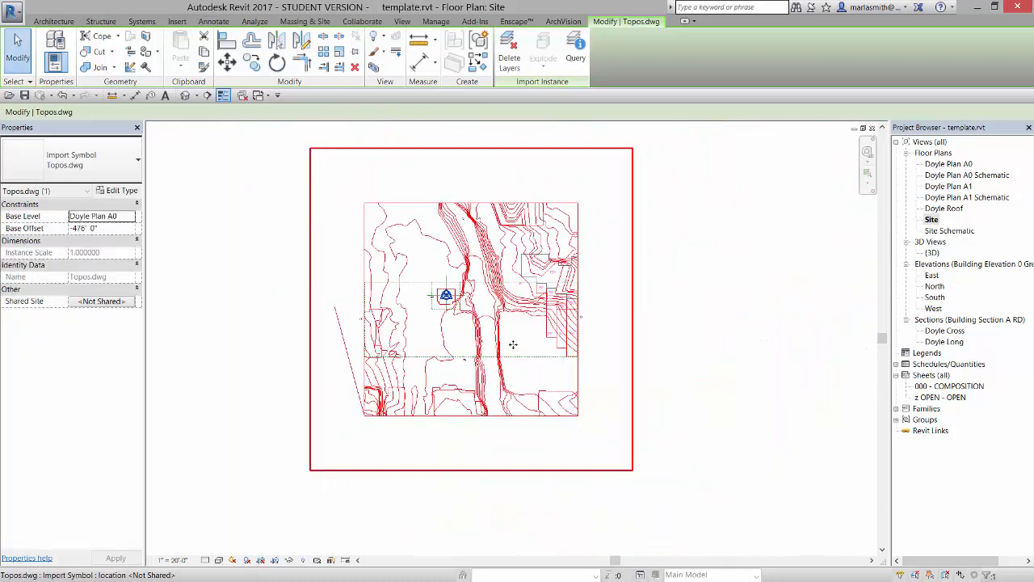
left_click(674, 267)
Step: Set the Site plan's orientation to True North
scroll(469, 447, "up", 4)
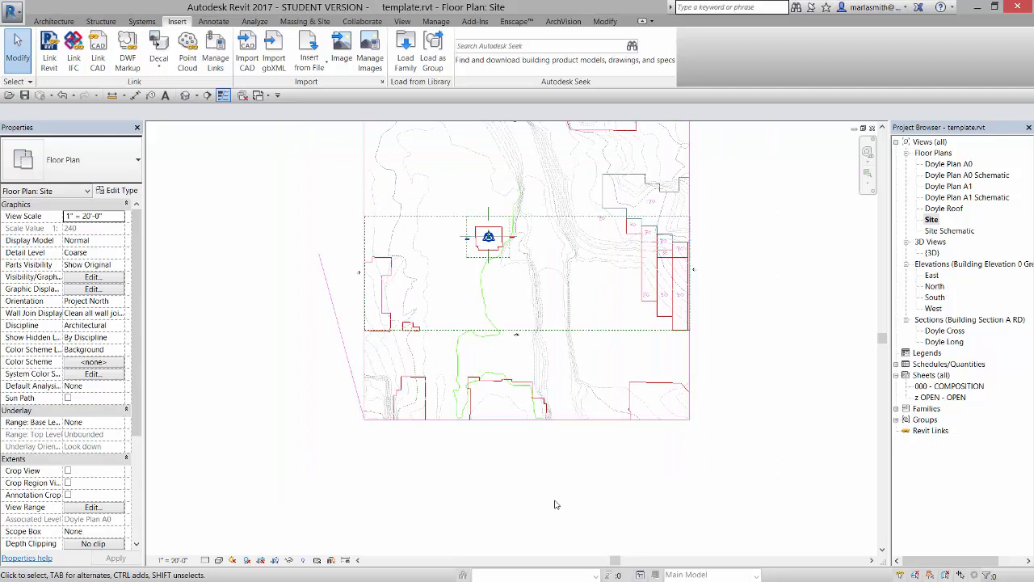
scroll(555, 505, "down", 2)
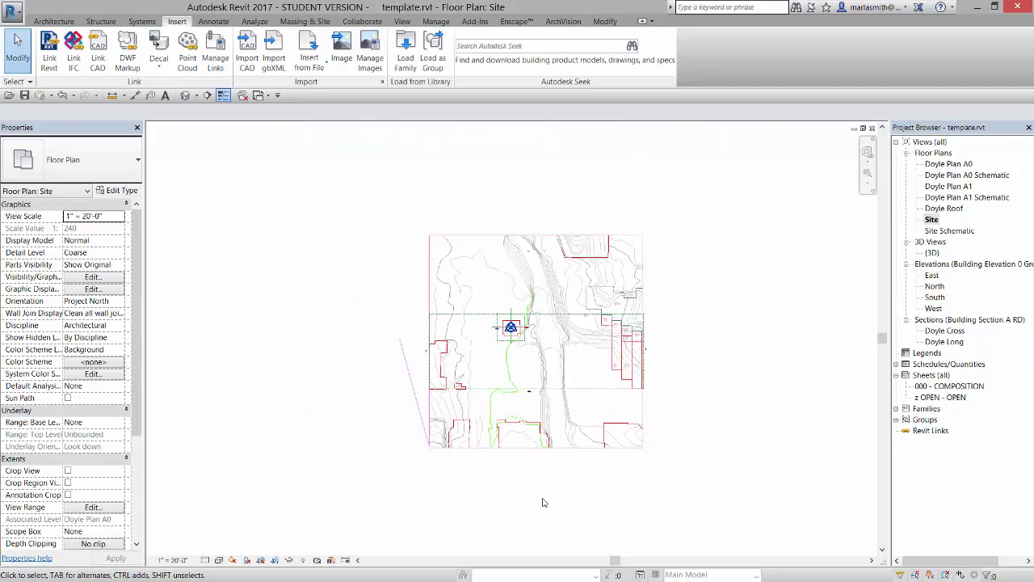
scroll(530, 455, "up", 2)
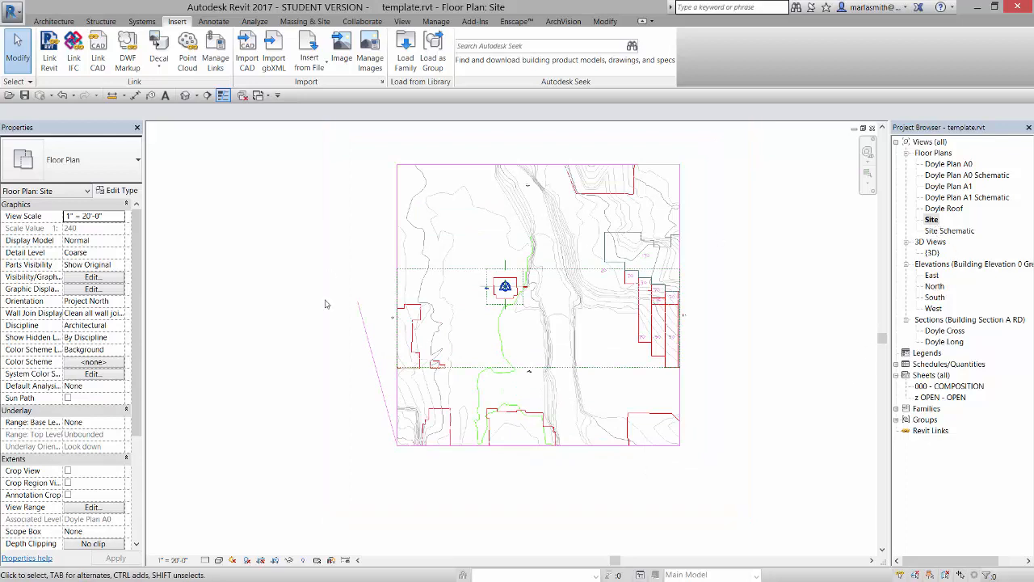
left_click(118, 301)
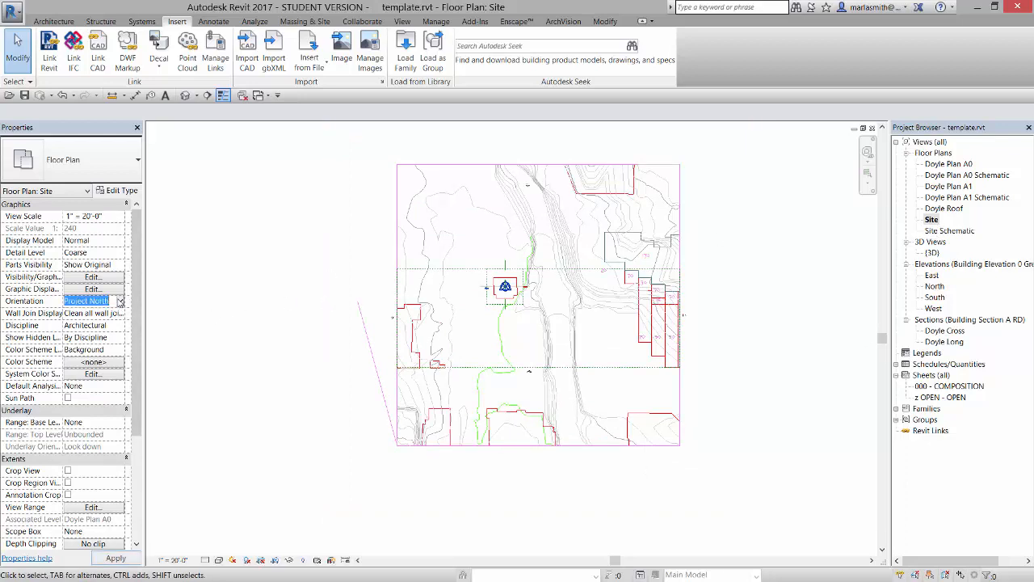
left_click(119, 301)
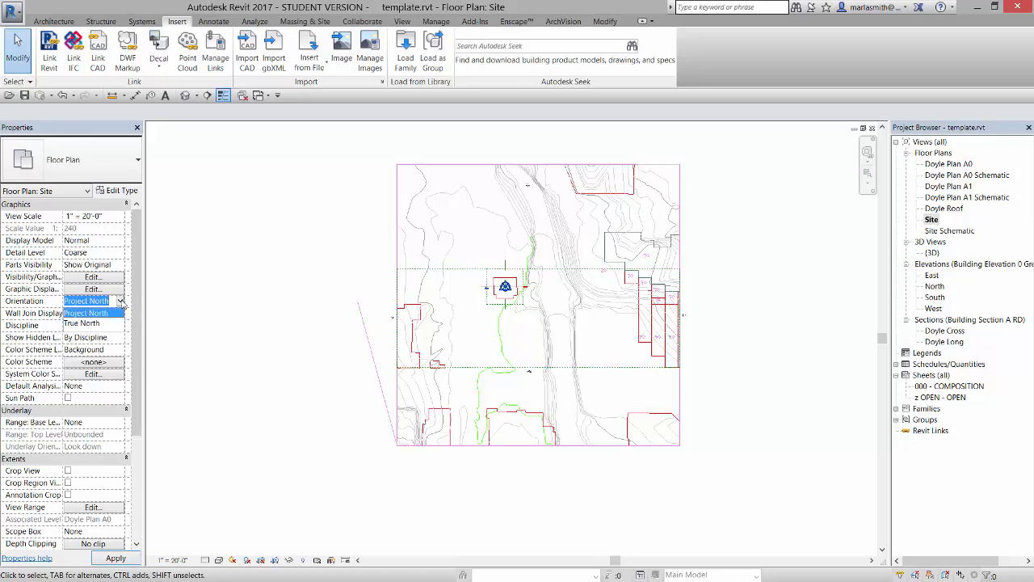
left_click(91, 324)
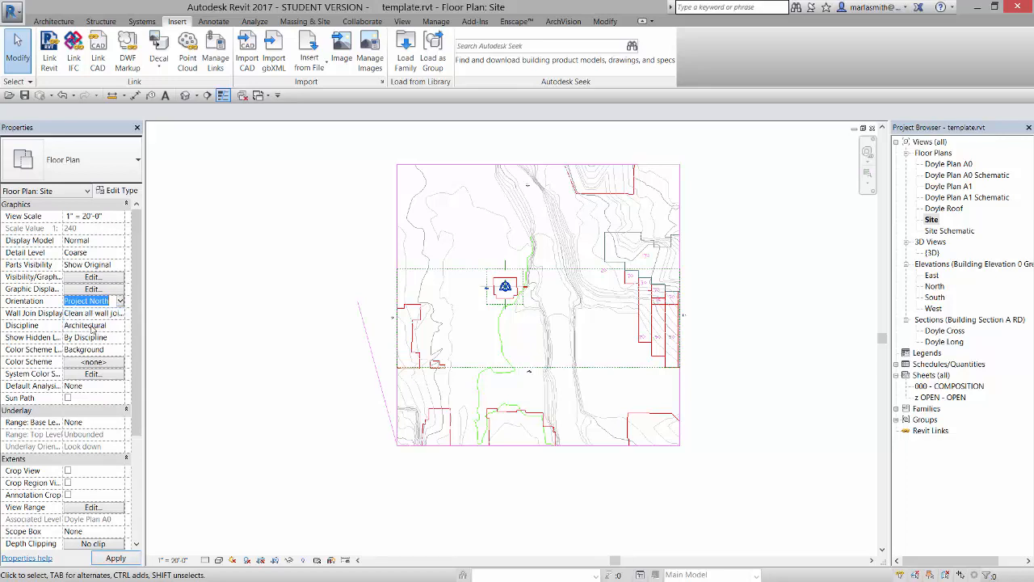
left_click(437, 22)
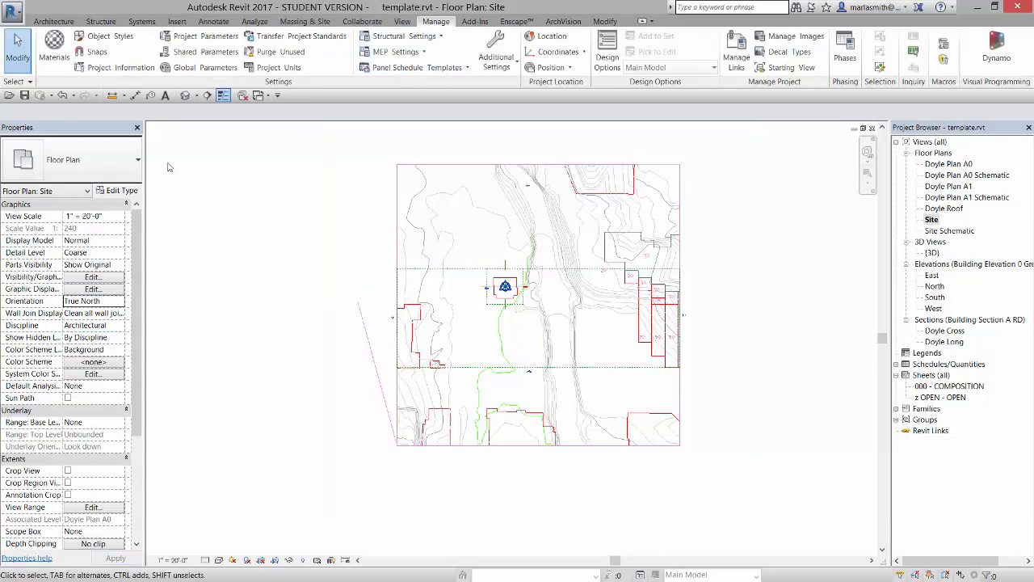
Step: Draw a model line about 156' long from the upper end of the slanted magenta line down along it
left_click(53, 21)
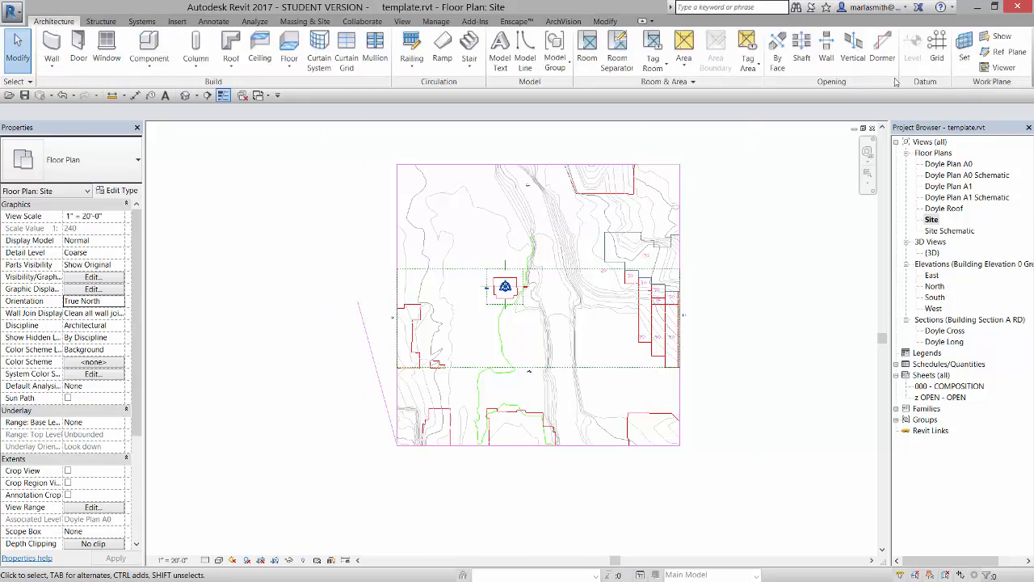
left_click(525, 54)
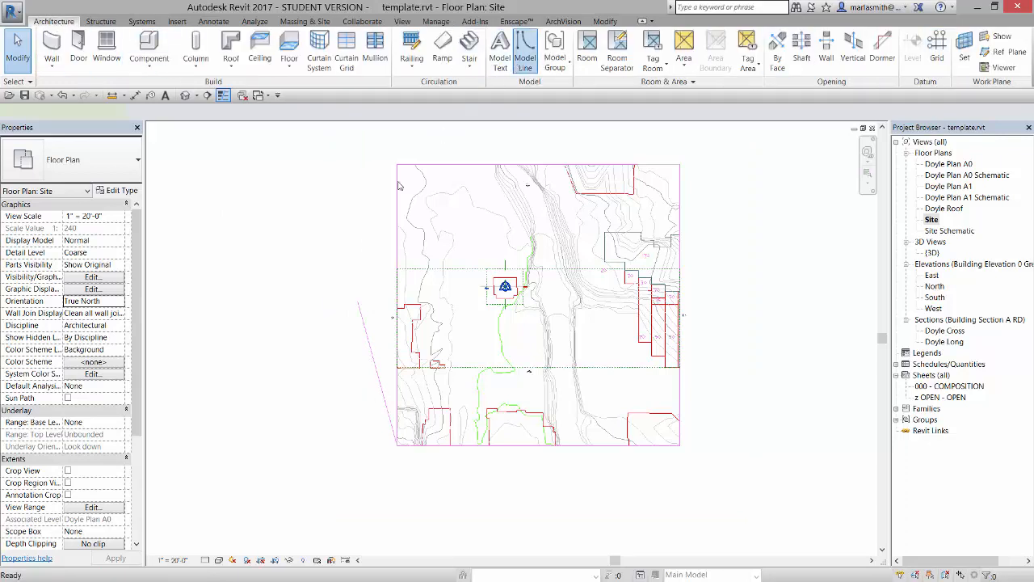
left_click(358, 301)
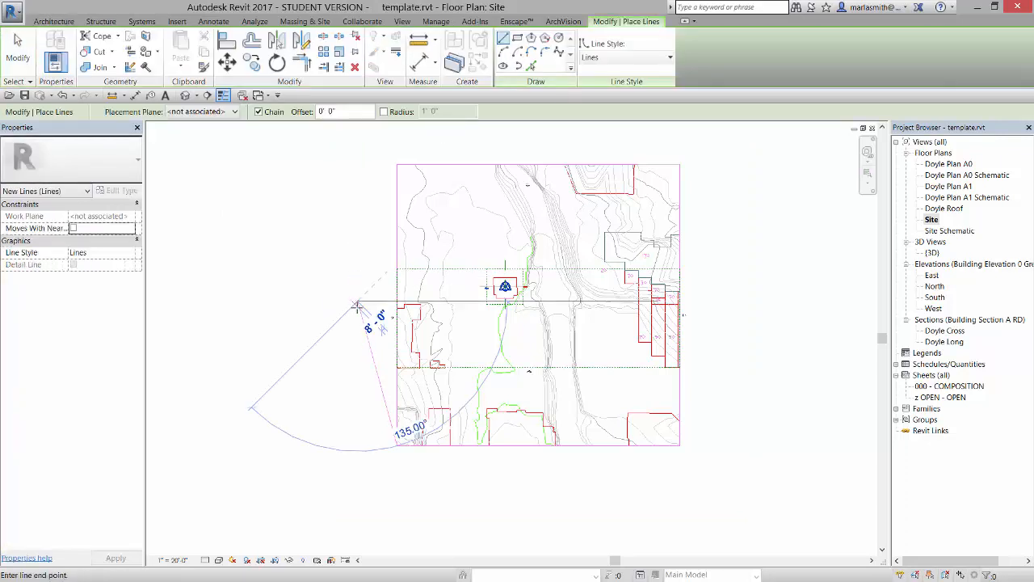
left_click(378, 375)
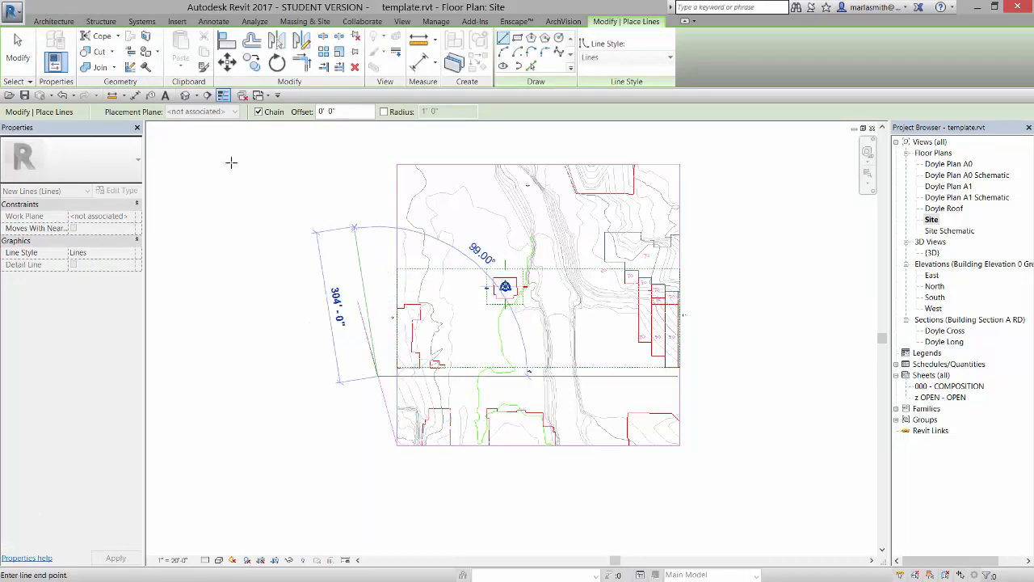
key("Escape")
key("Escape")
Step: Delete the misaligned model line running beside the slanted magenta line in the Site plan
scroll(364, 339, "up", 6)
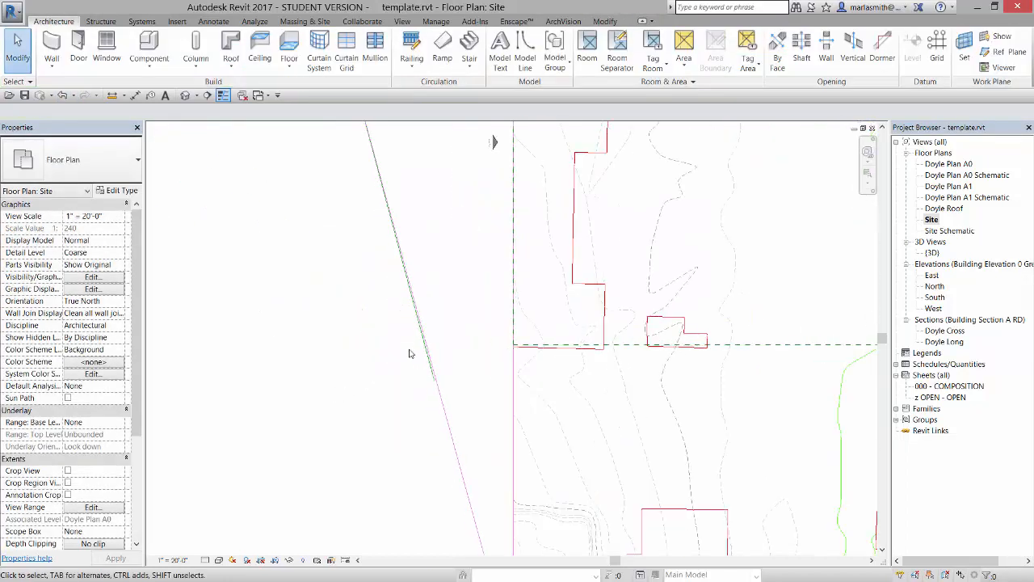
scroll(429, 369, "up", 3)
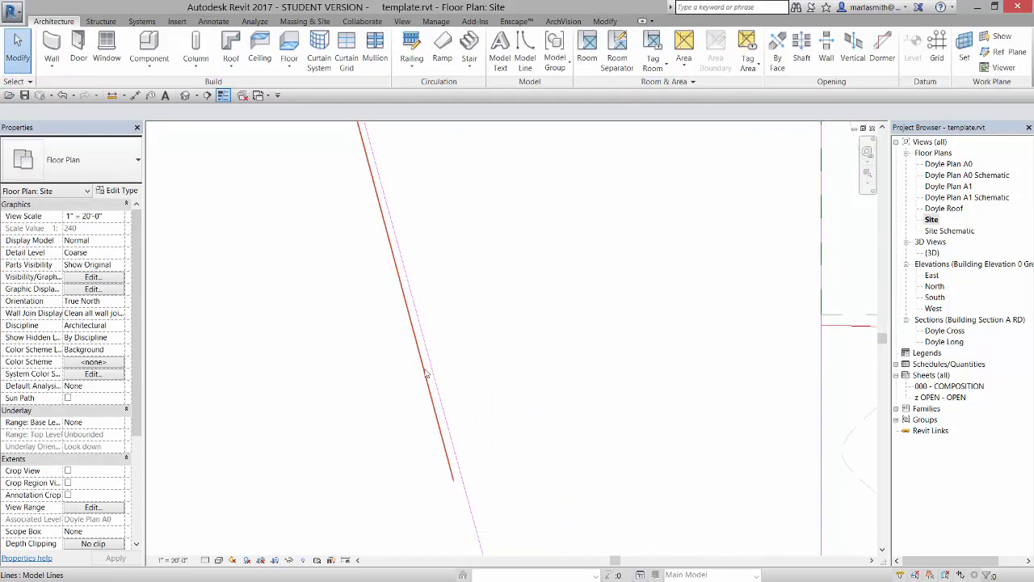
left_click(426, 374)
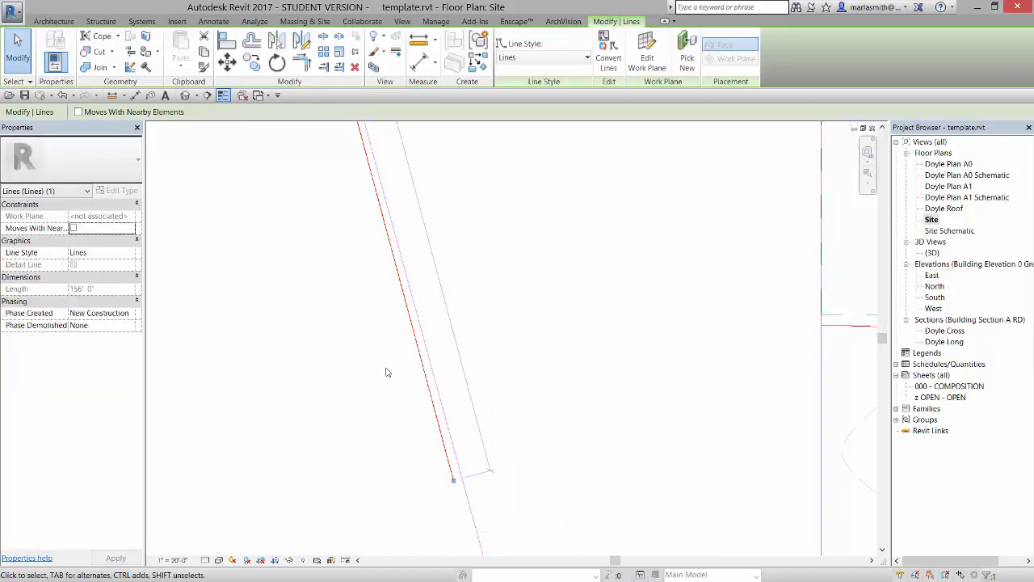
left_click(386, 372)
scroll(397, 369, "down", 3)
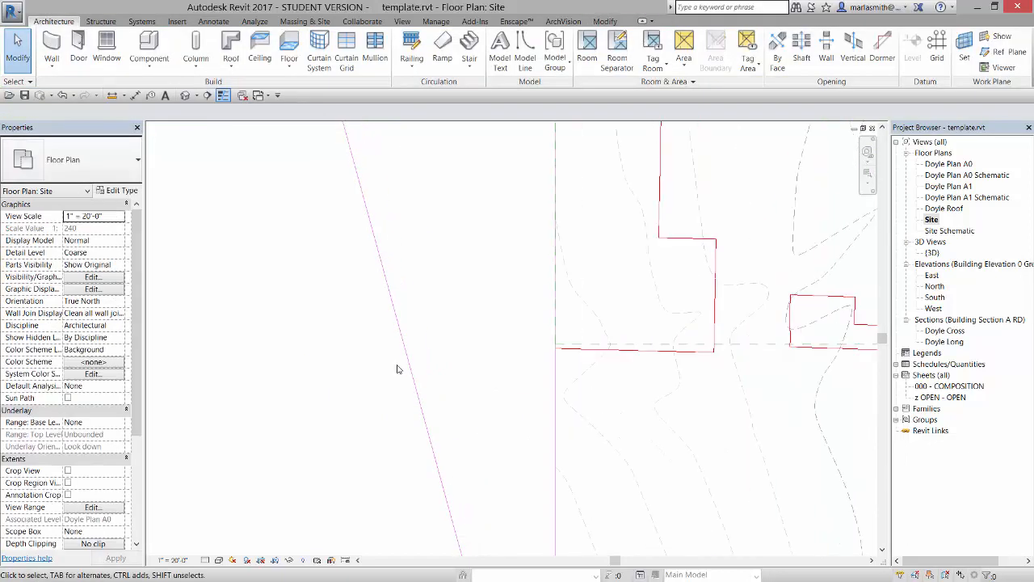
scroll(397, 370, "down", 5)
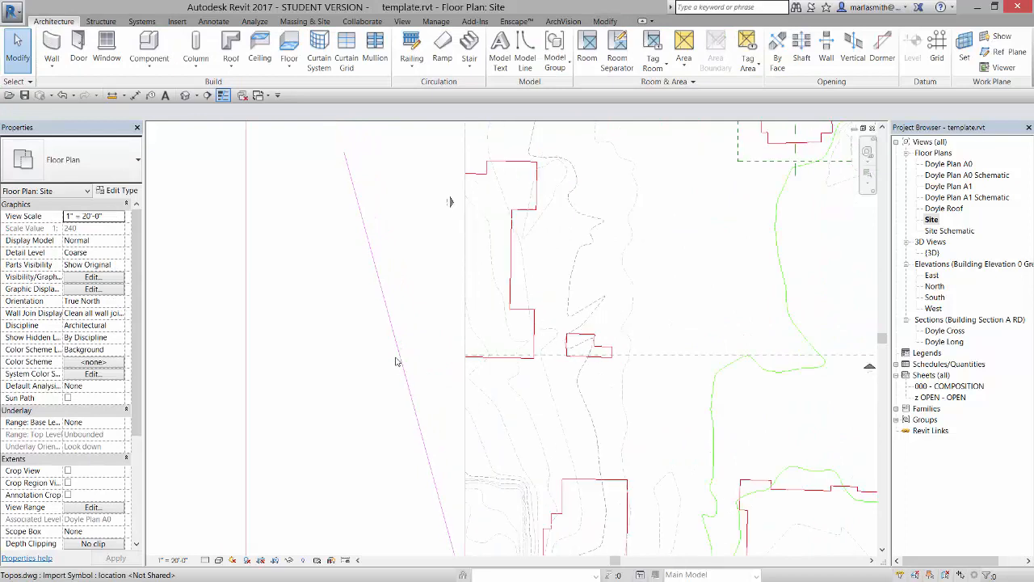
left_click(529, 60)
left_click(366, 240)
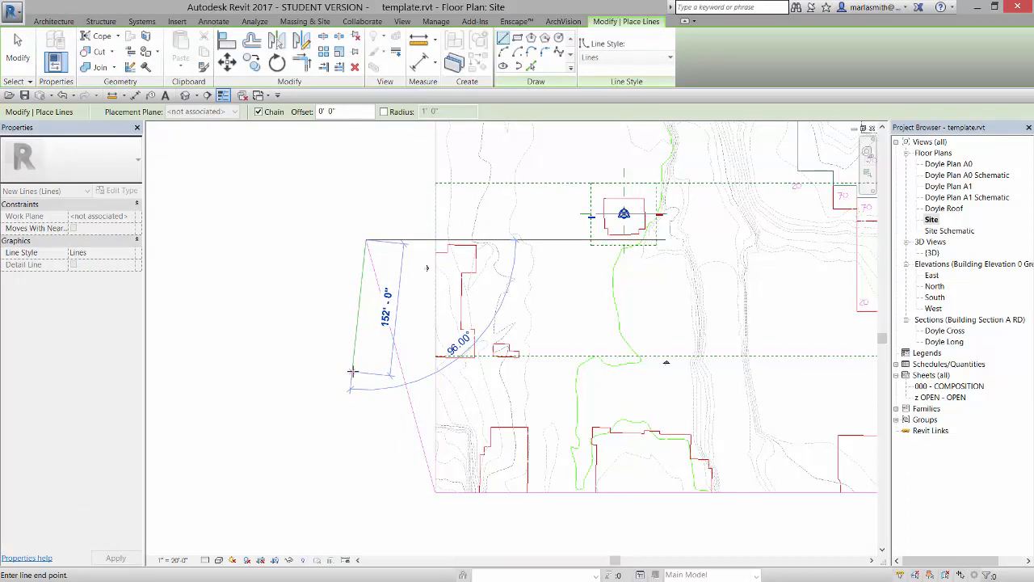
key("s")
key("m")
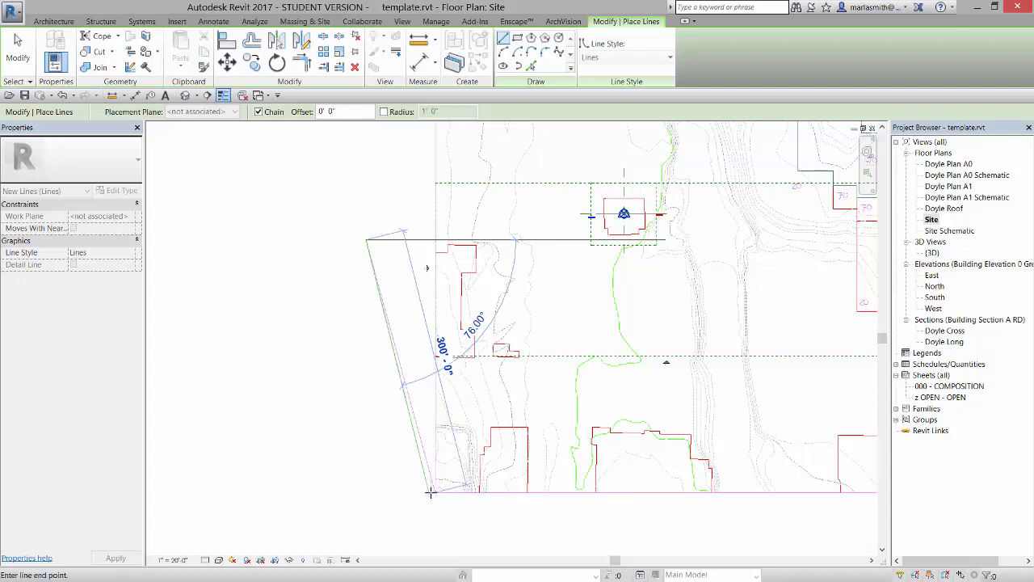
key("e")
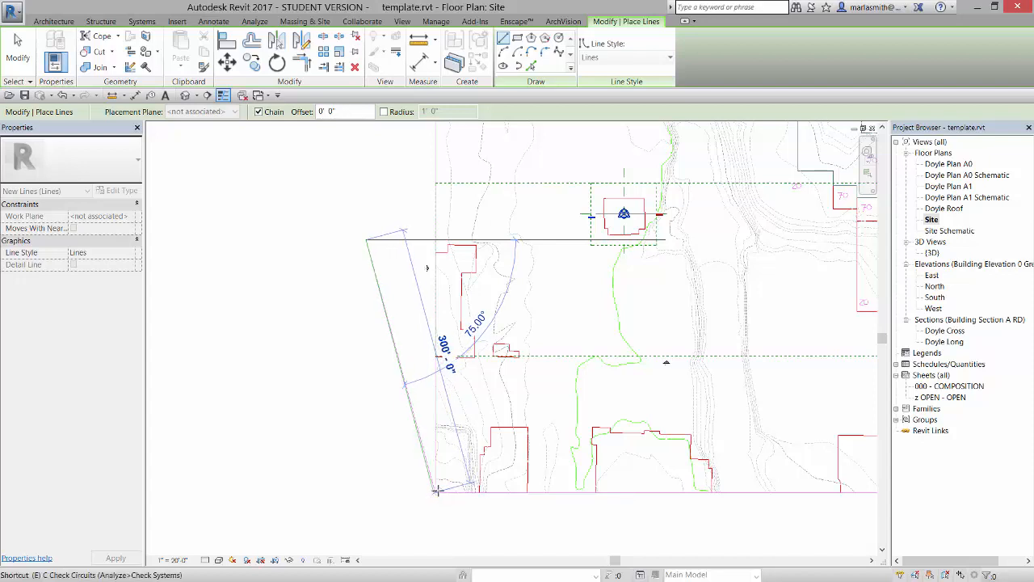
scroll(436, 489, "up", 4)
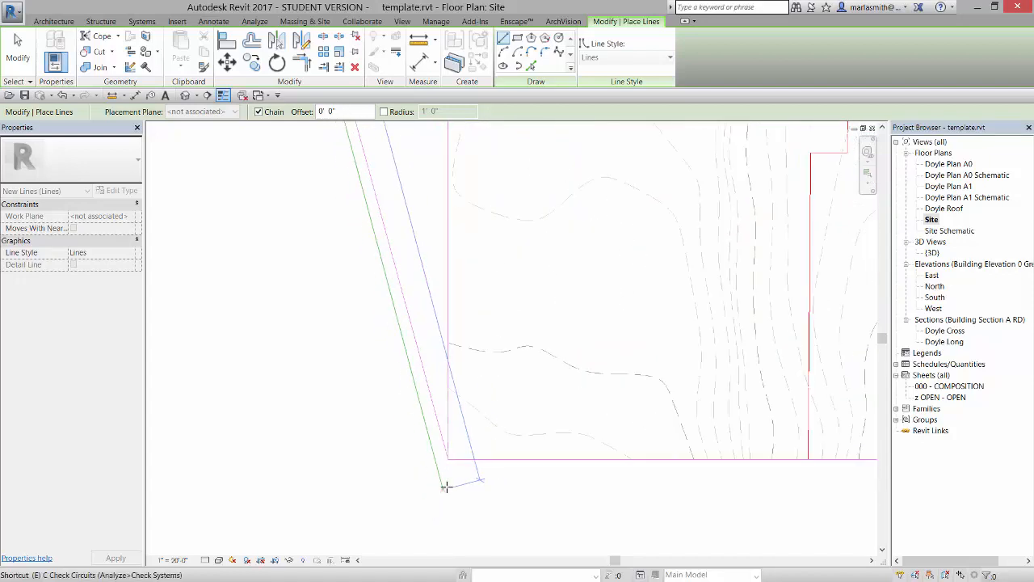
key("s")
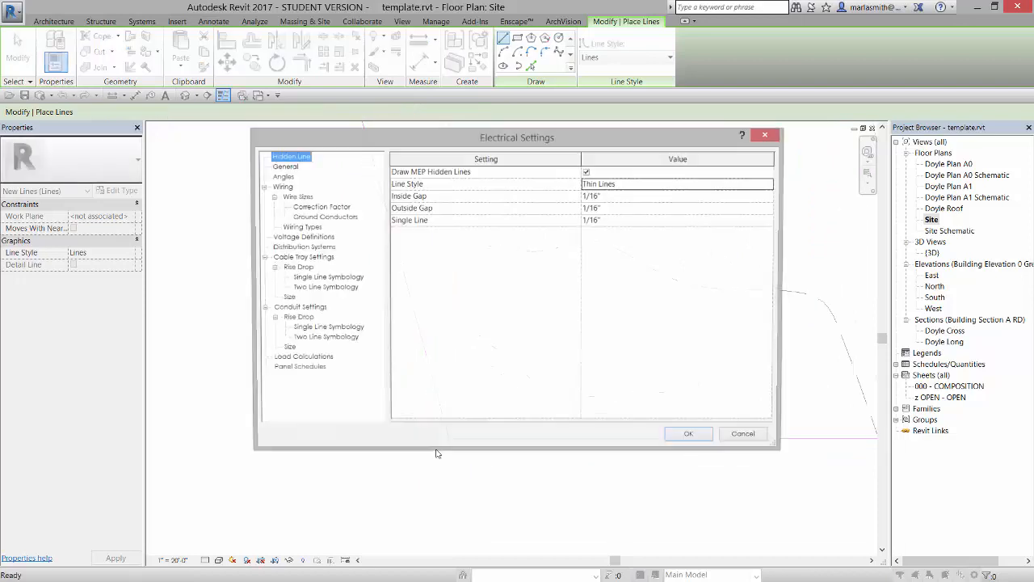
left_click(762, 437)
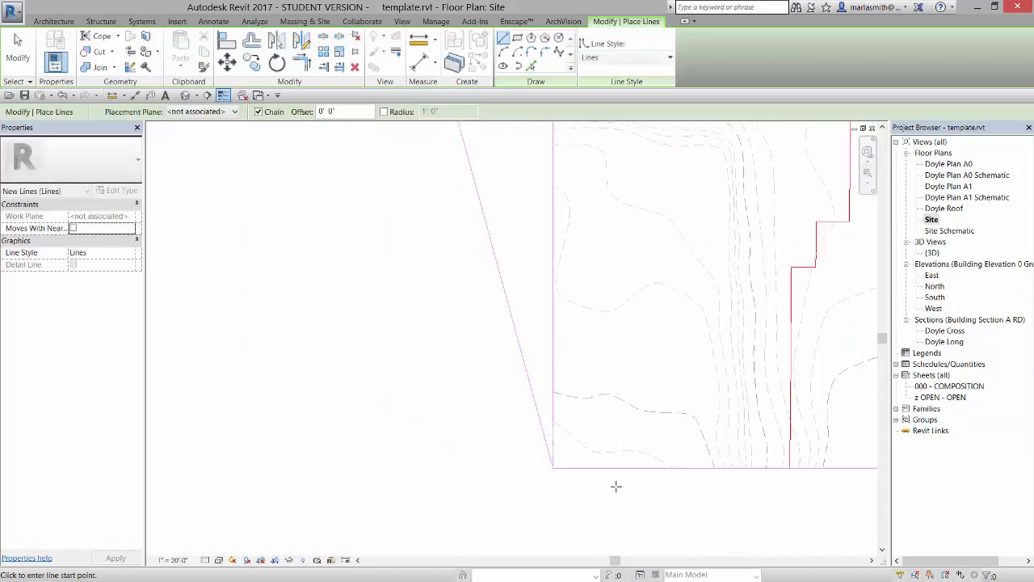
Step: Draw a model line about 300' 6" long along the slanted magenta line, from its upper end to its lower end with an endpoint snap
left_click(501, 41)
scroll(433, 407, "down", 2)
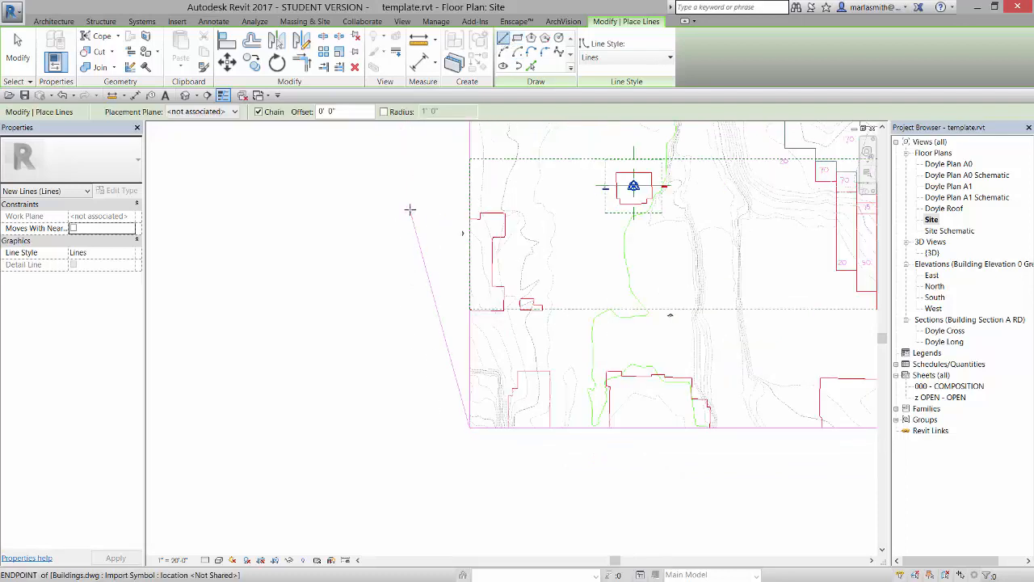
left_click(410, 209)
right_click(421, 398)
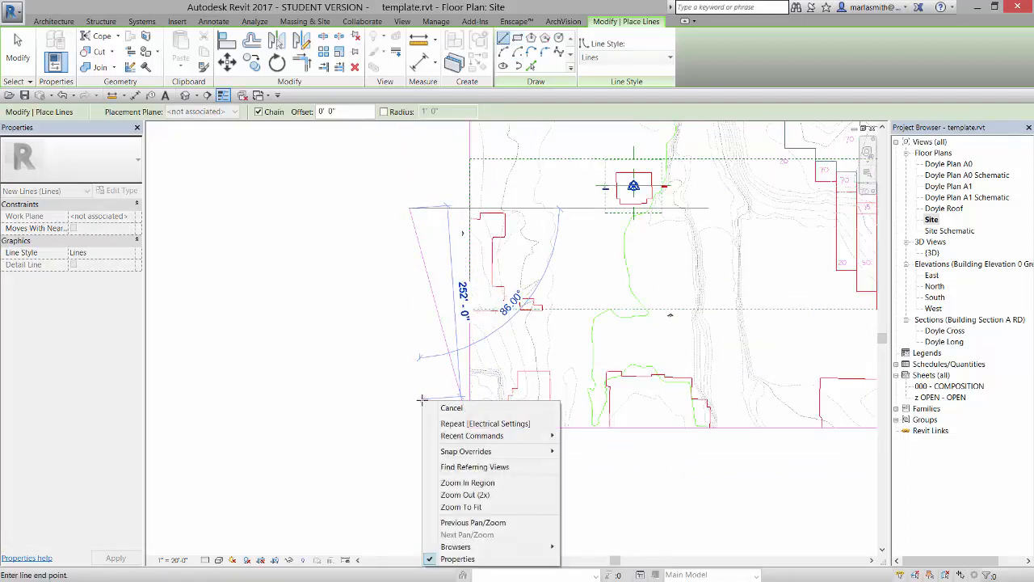
mouse_move(478, 453)
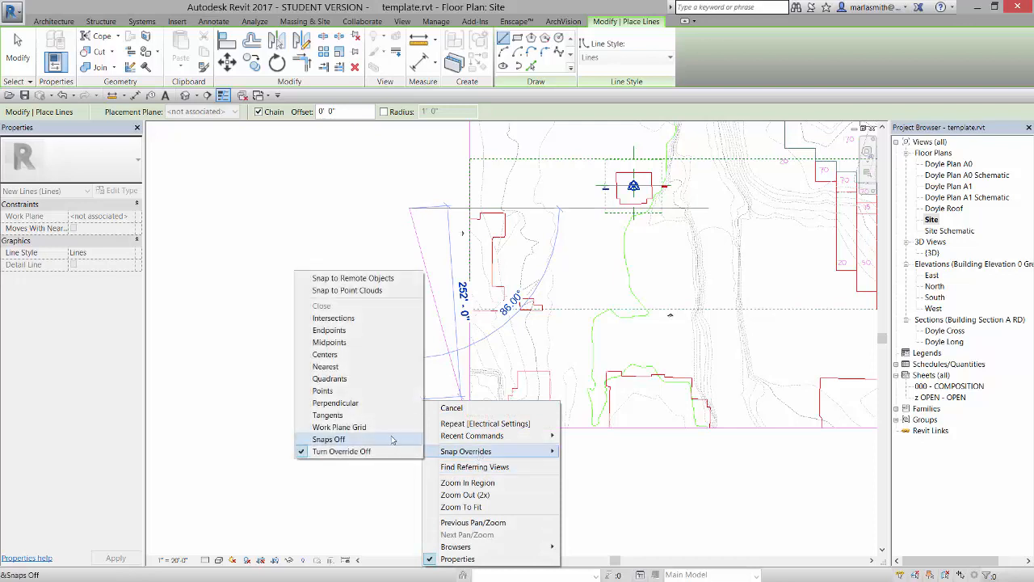
left_click(328, 330)
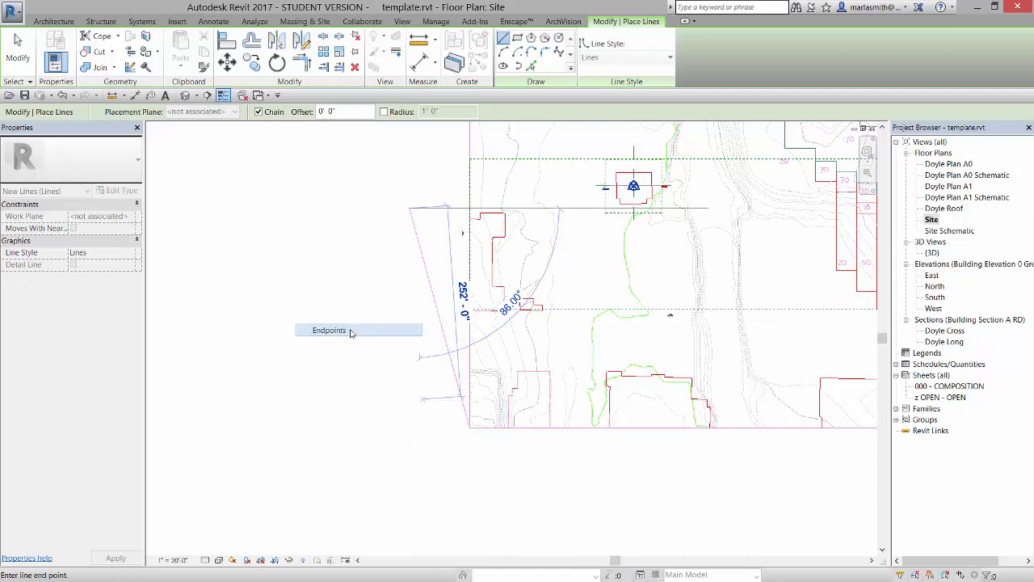
left_click(466, 428)
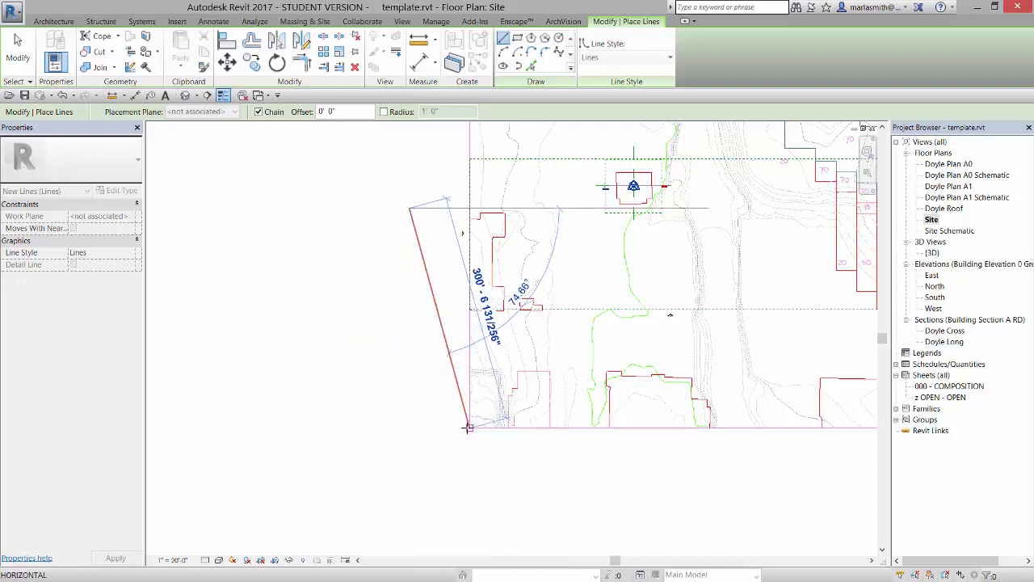
left_click(17, 50)
Step: Move the slanted model line so its lower end sits on the survey point at the centre of the building
scroll(353, 462, "down", 2)
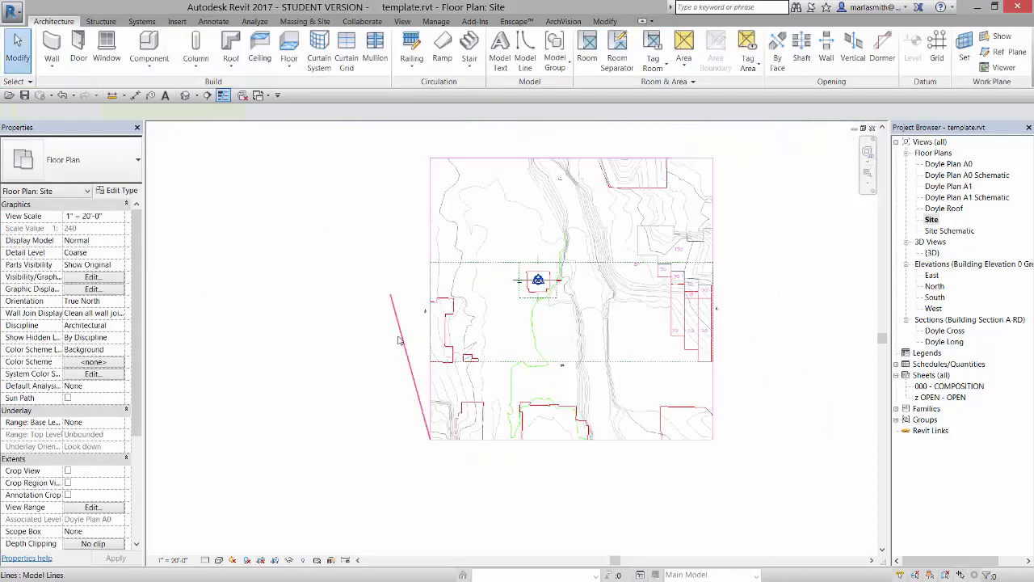
left_click(399, 340)
left_click(229, 64)
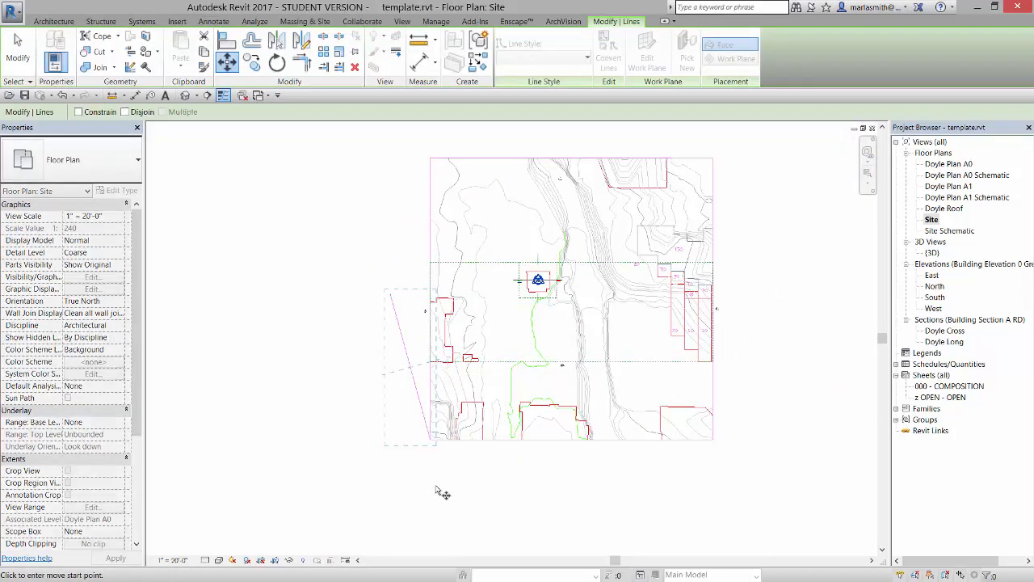
left_click(435, 445)
scroll(530, 292, "up", 5)
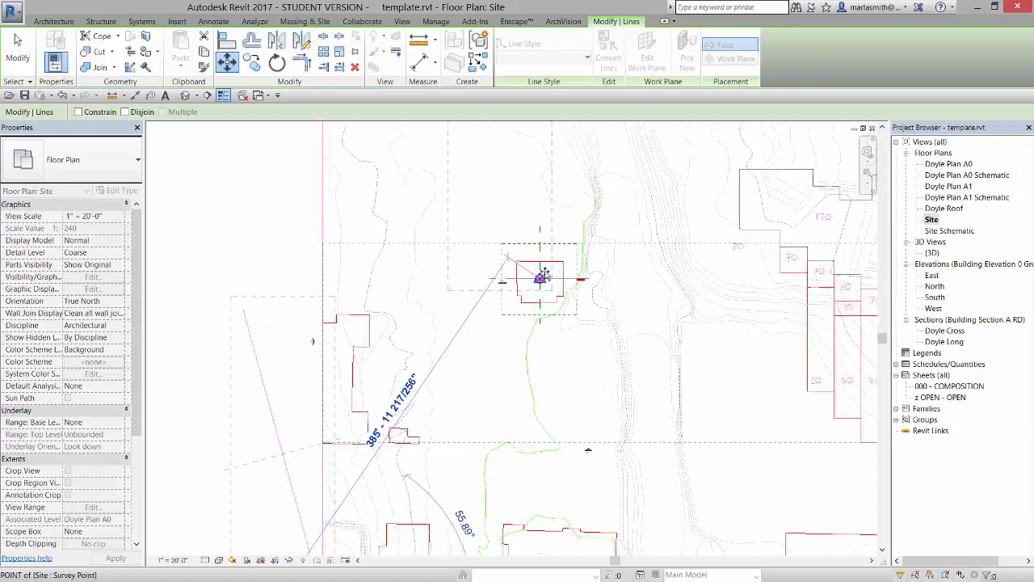
left_click(522, 311)
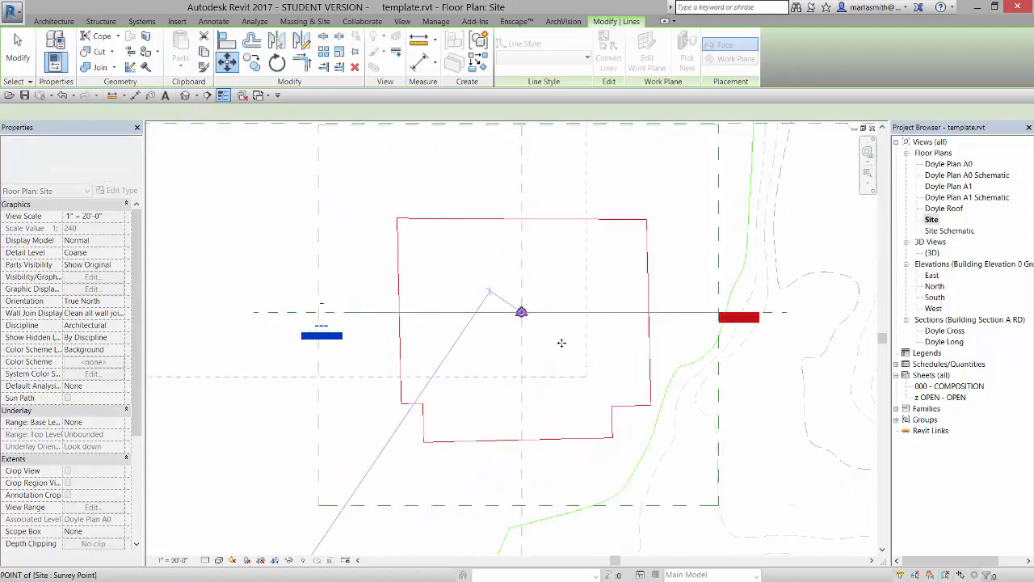
scroll(570, 373, "down", 3)
scroll(570, 381, "down", 3)
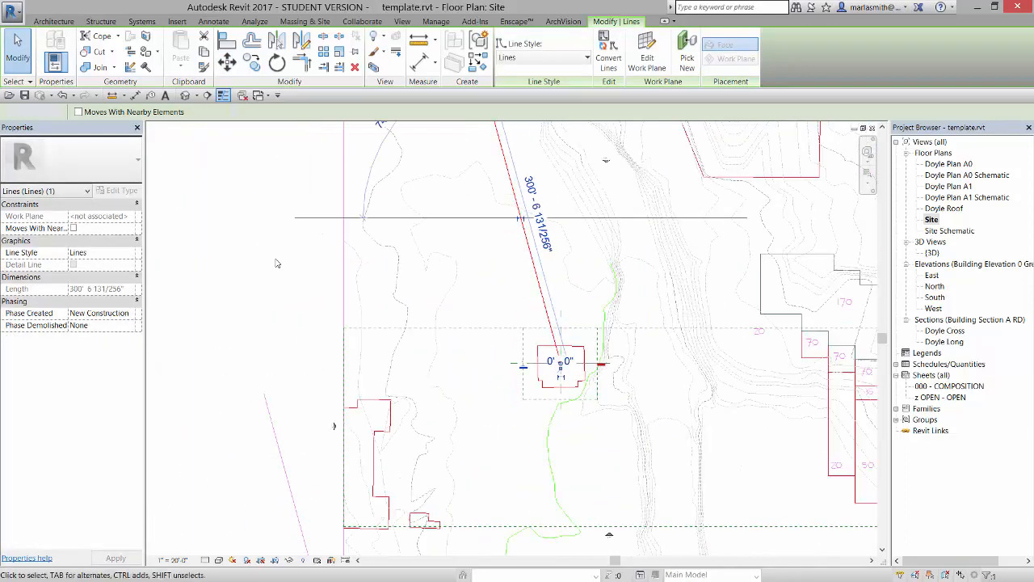
left_click(275, 263)
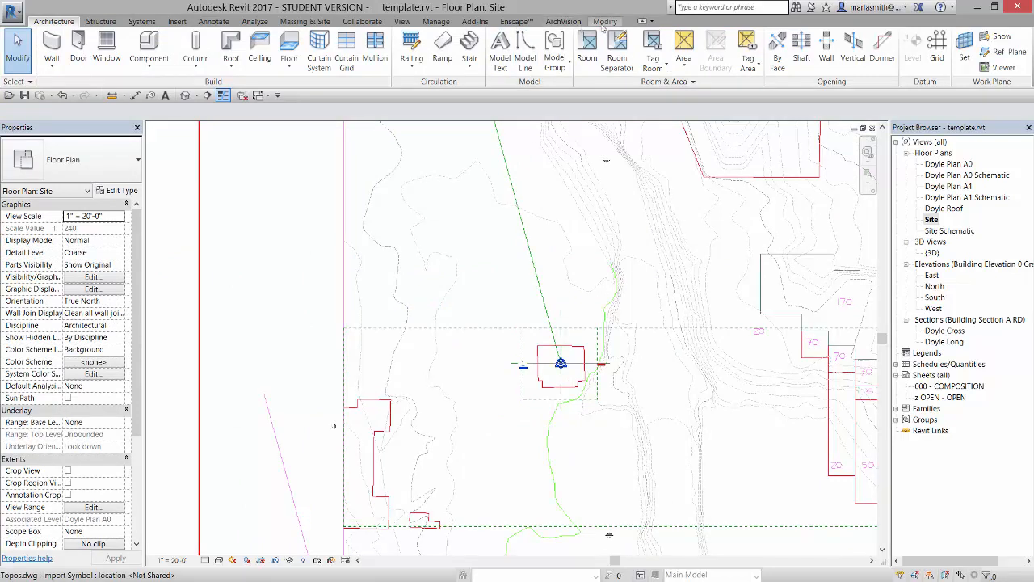
Step: Rotate True North about the survey point, from the vertical direction to the direction of the slanted model line
left_click(437, 22)
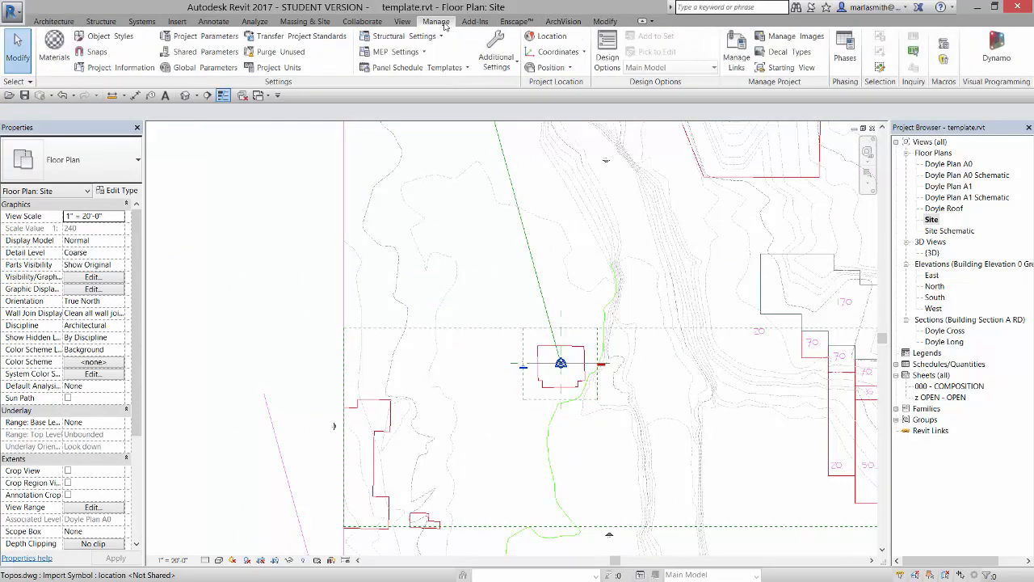
left_click(561, 69)
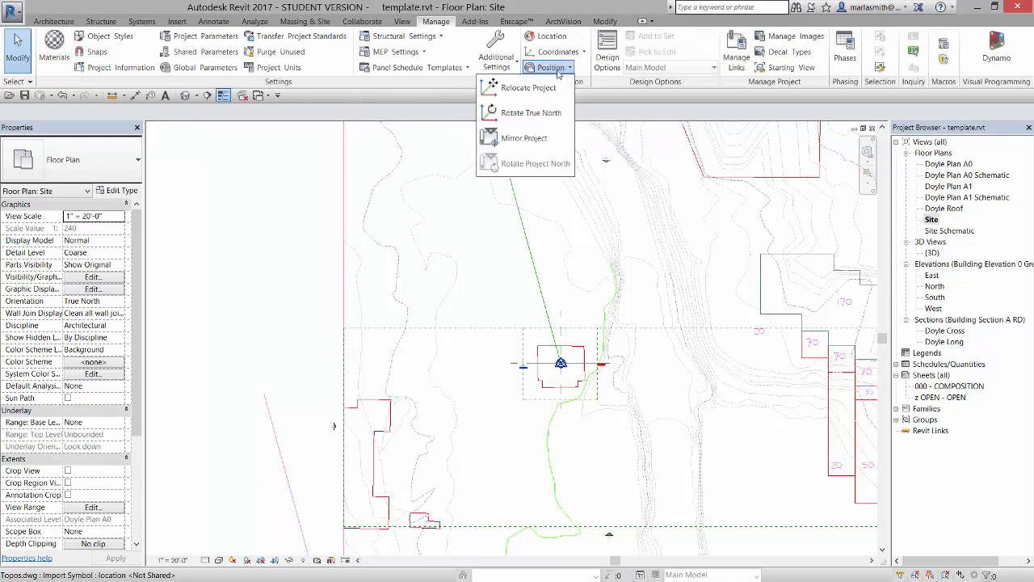
left_click(531, 113)
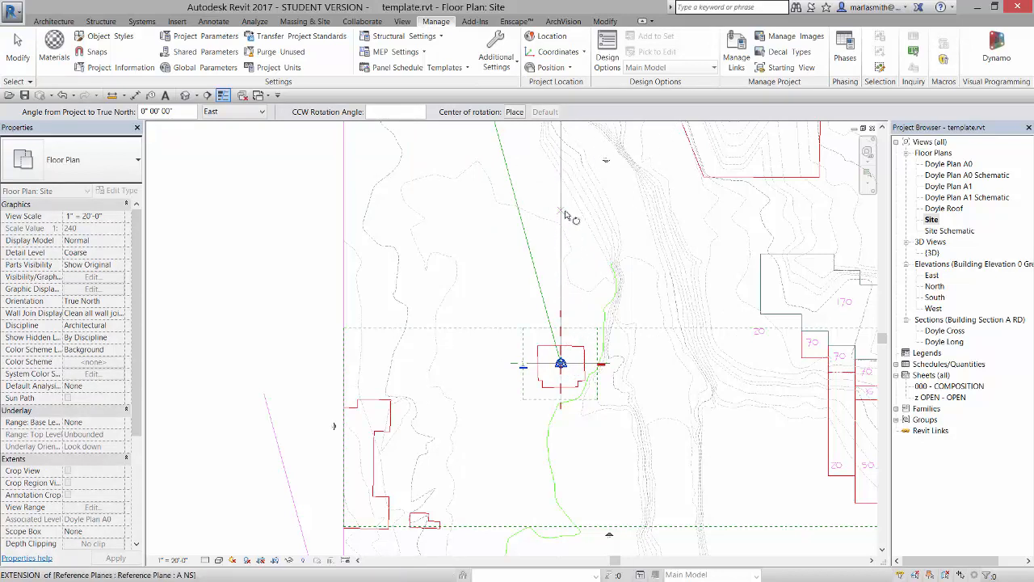
left_click(517, 206)
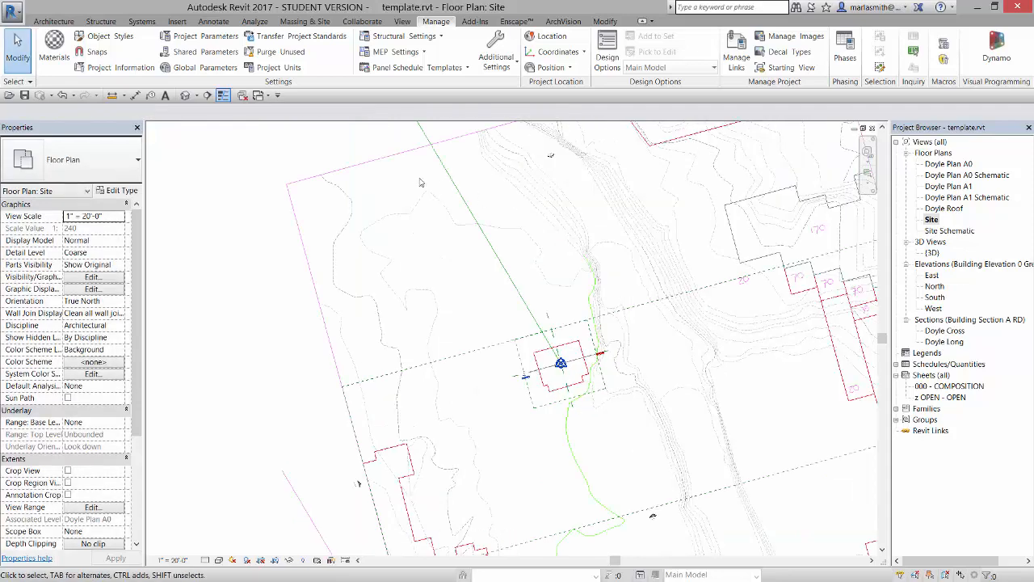
Step: Delete the slanted model line at the survey point and set the Site plan's orientation to Project North
scroll(293, 206, "down", 3)
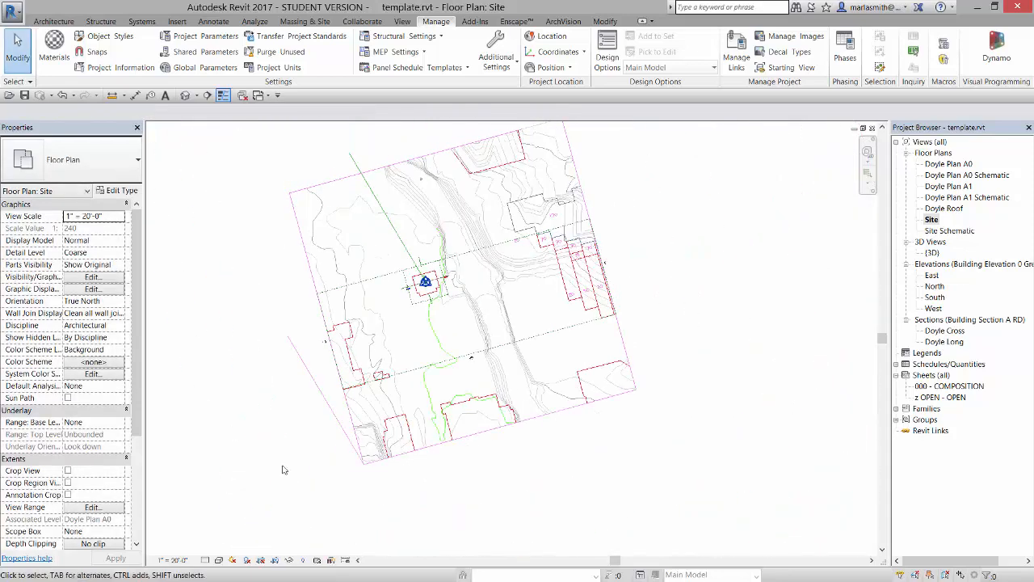
left_click(359, 161)
key("Delete")
left_click(121, 305)
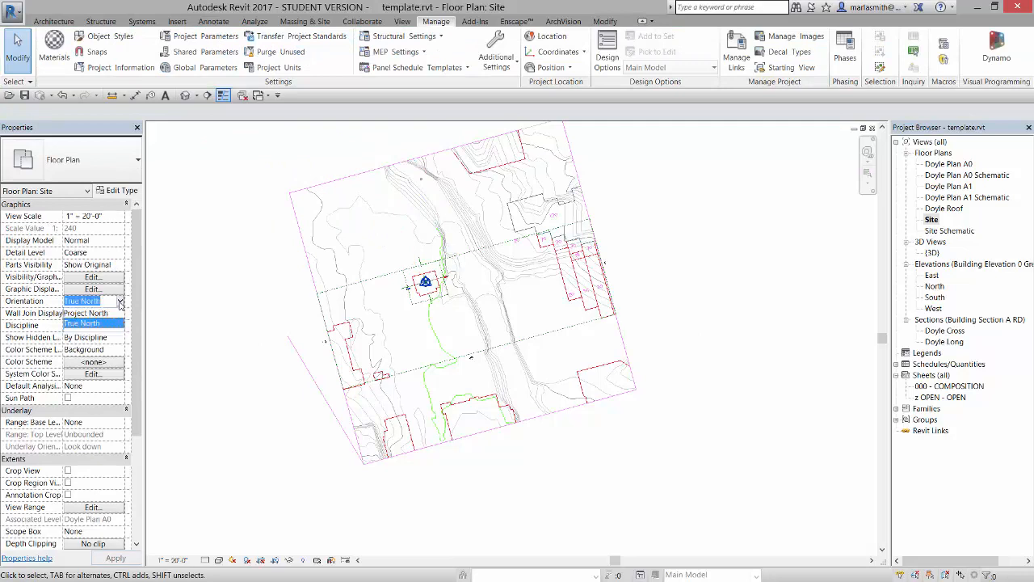
left_click(85, 325)
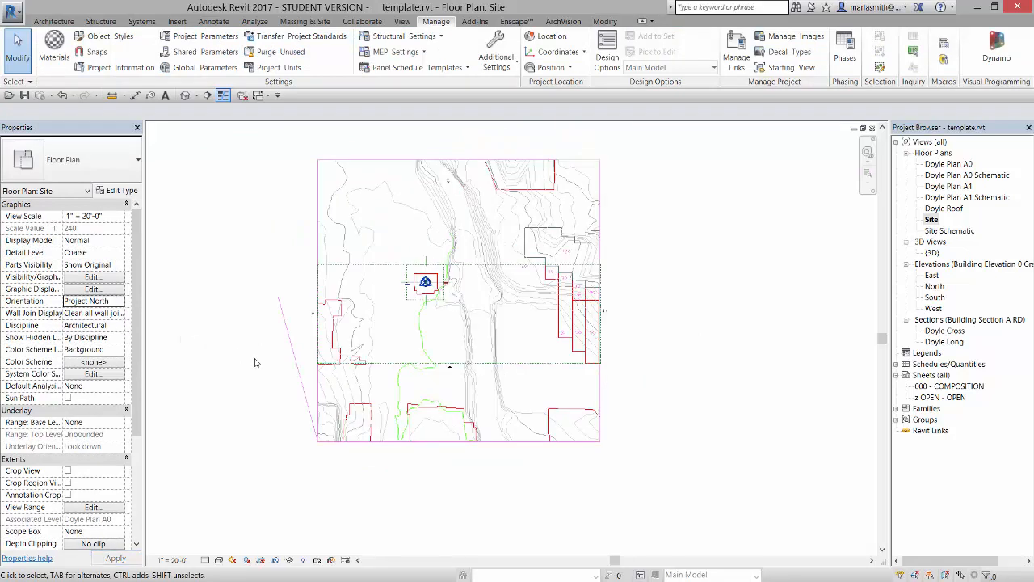